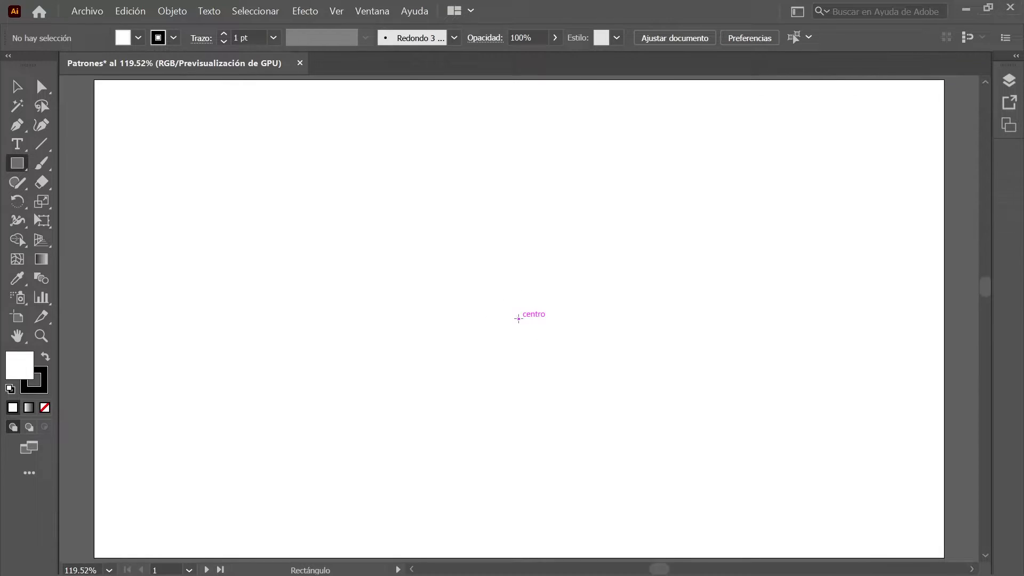
Step: Go back to the start screen showing the A4, Postal and HDV/HDTV 1080 presets
left_click(517, 318)
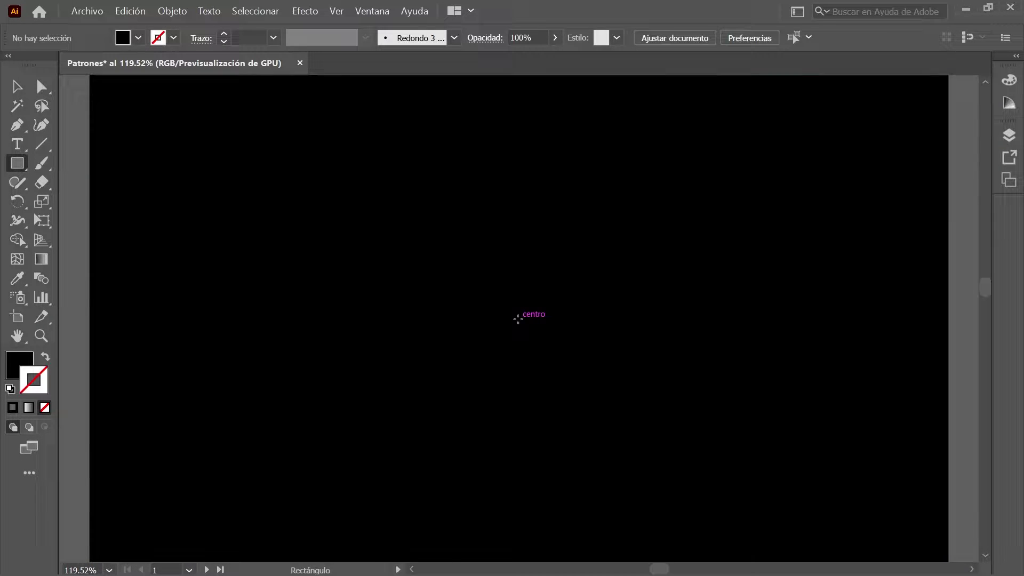
left_click(517, 318)
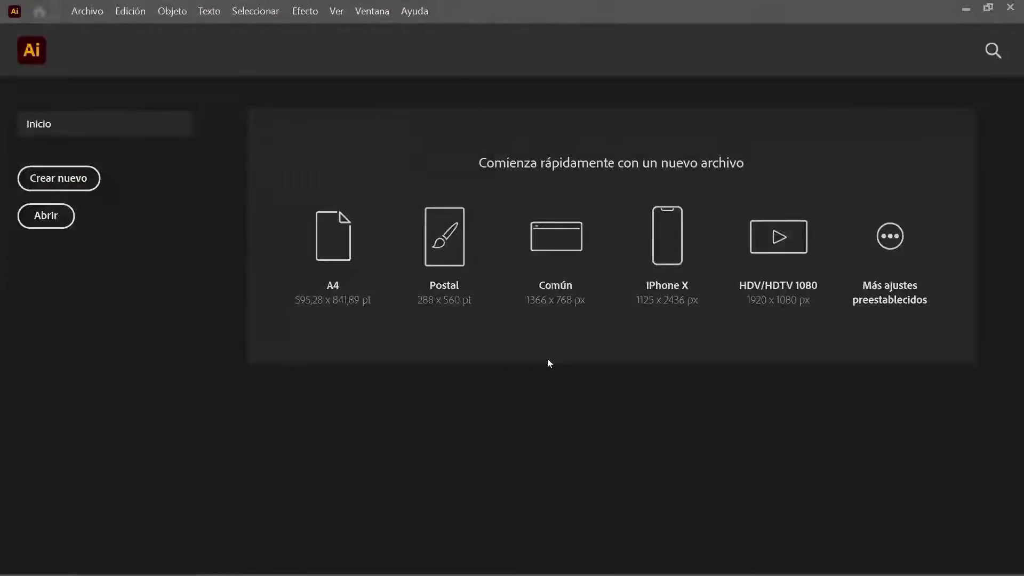
Step: Start a new Web-preset document named Patrones
left_click(74, 185)
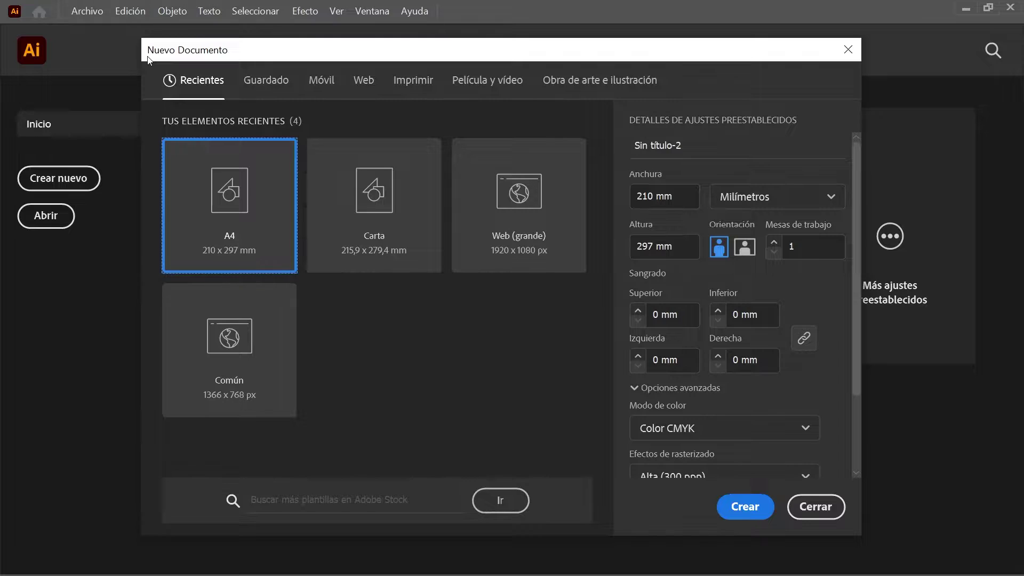
left_click(364, 83)
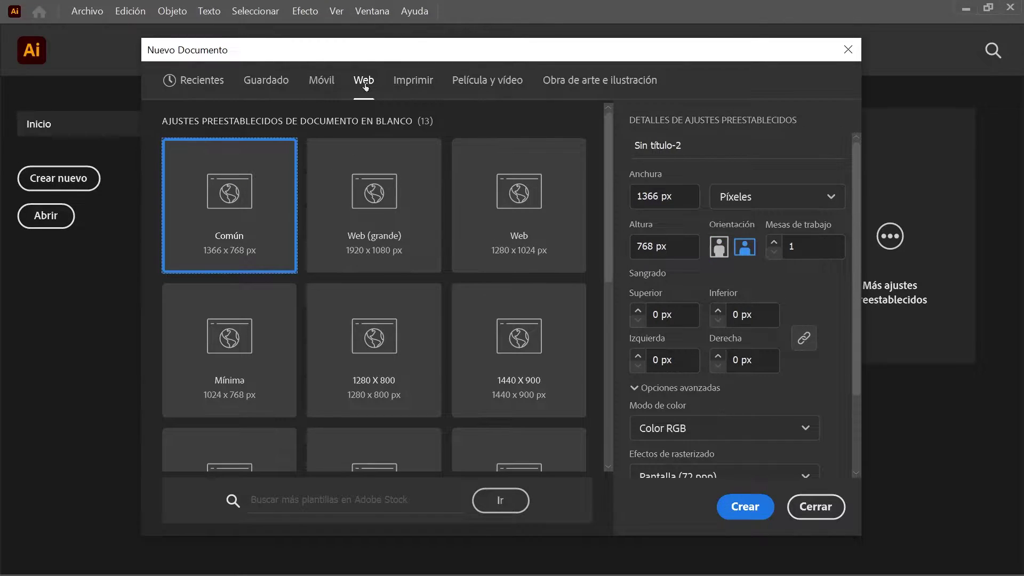
left_click(678, 144)
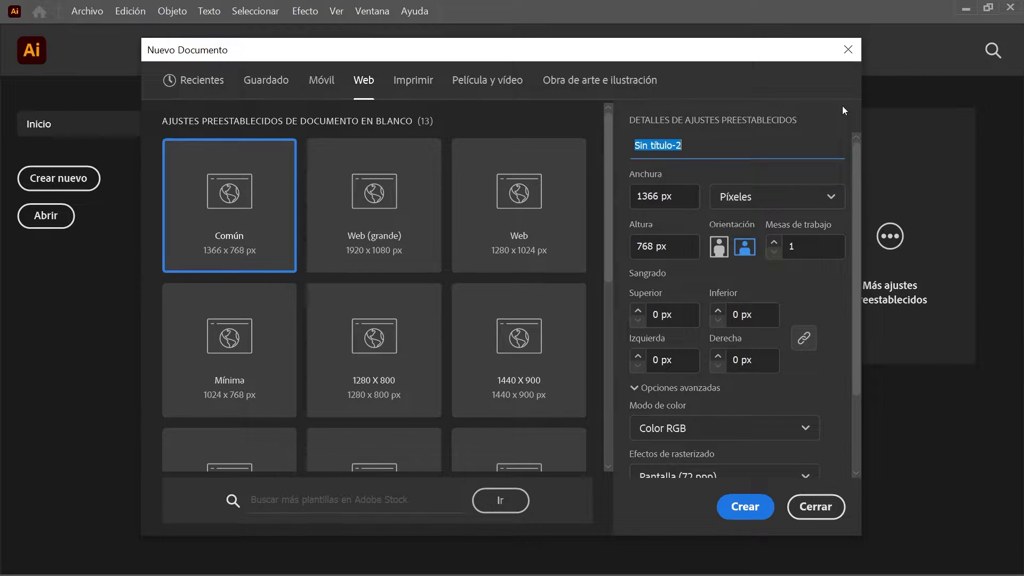
type("Patro")
type("nes")
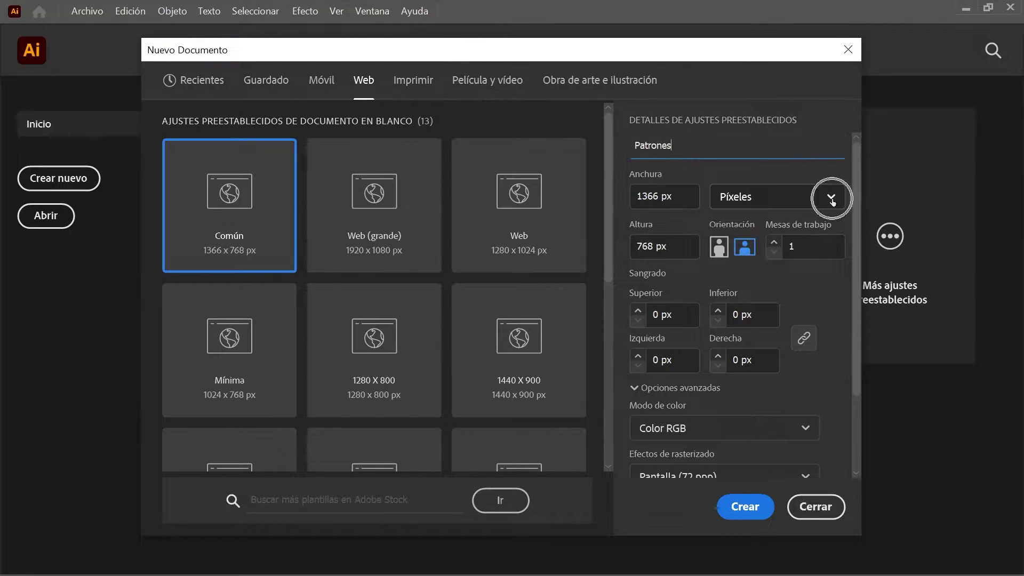
Step: Keep pixel units and set the document size to 1920 × 1080 px
left_click(831, 199)
left_click(740, 212)
key("Tab")
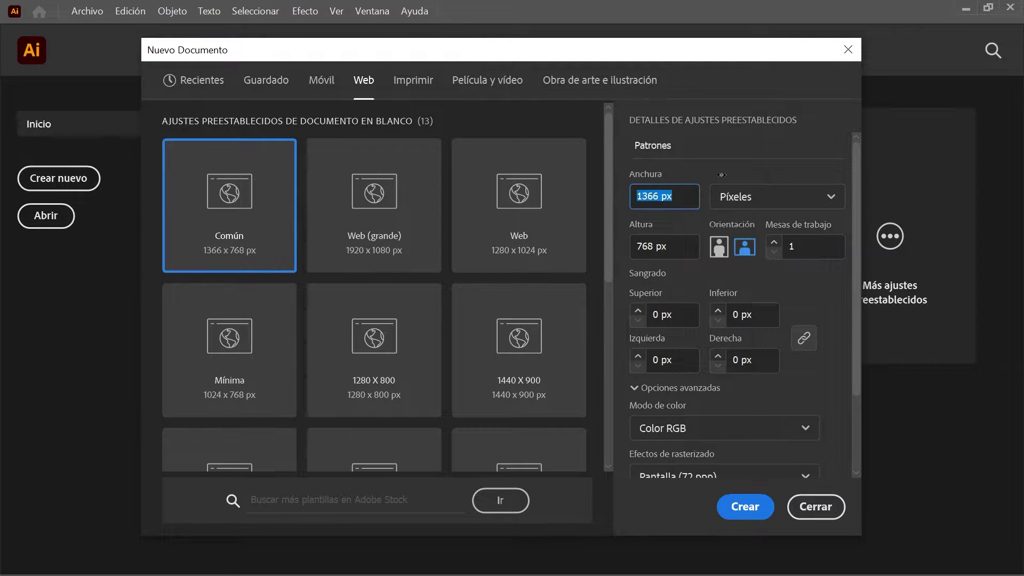
type("1920")
left_click(679, 247)
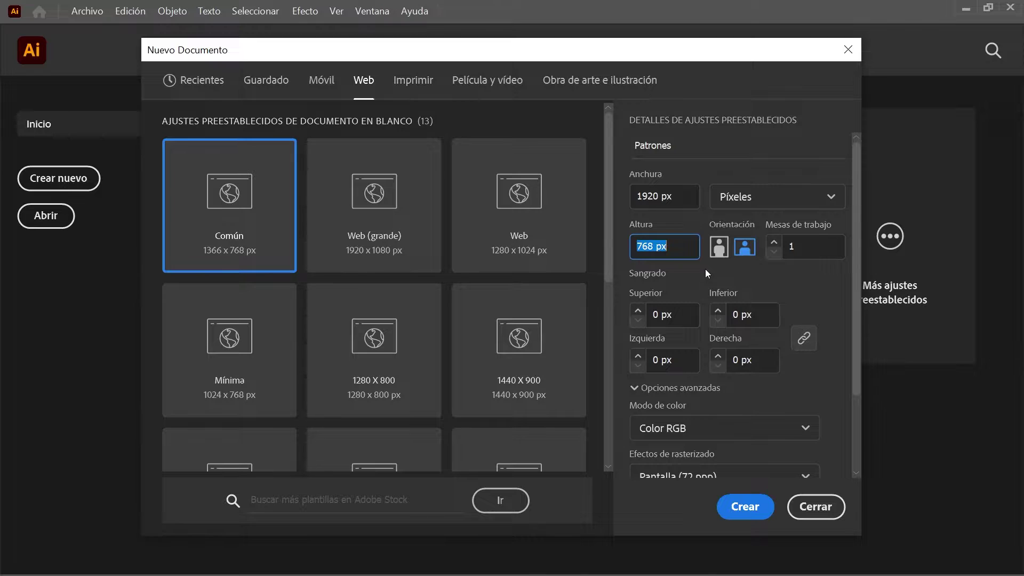
type("1080")
Step: Set 6 artboards, keep RGB colour mode, and create the document
key("Tab")
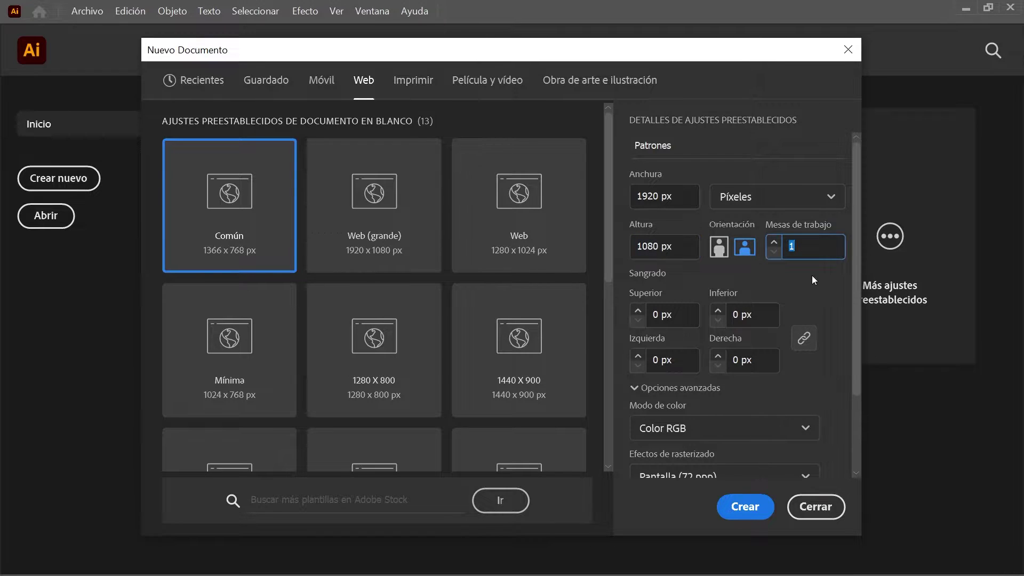
type("6")
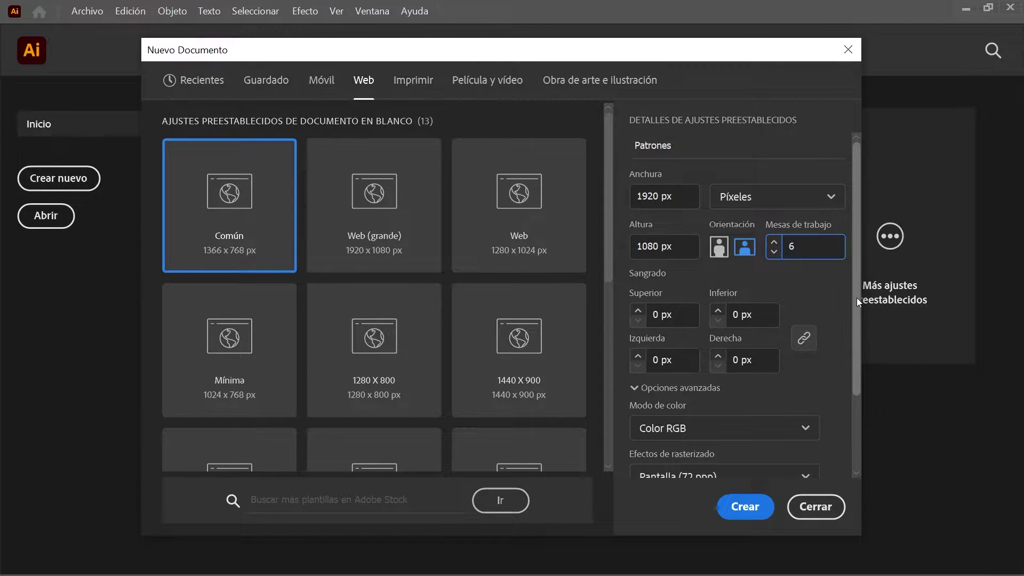
left_click_drag(856, 298, 828, 372)
left_click(800, 328)
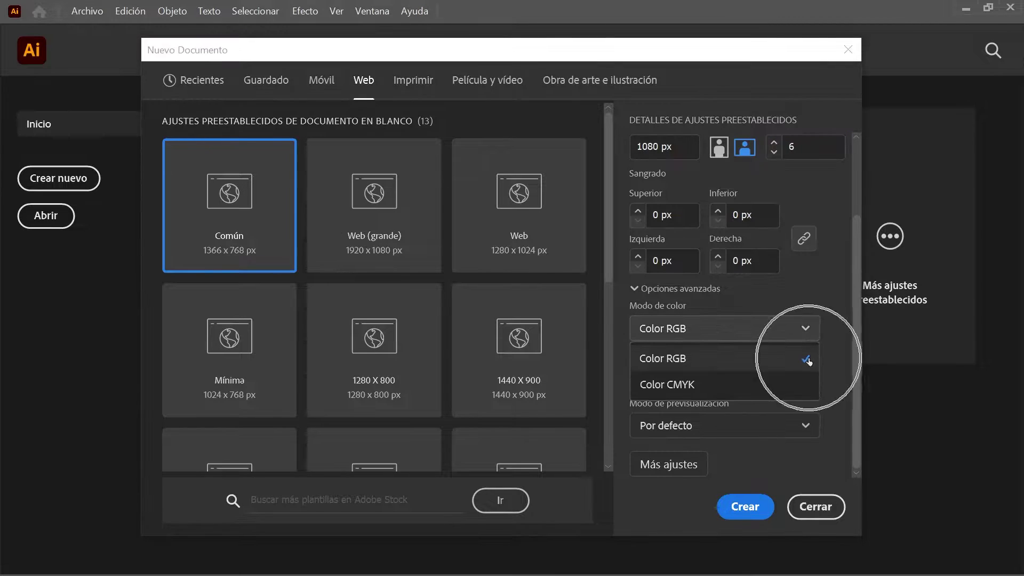
left_click(808, 360)
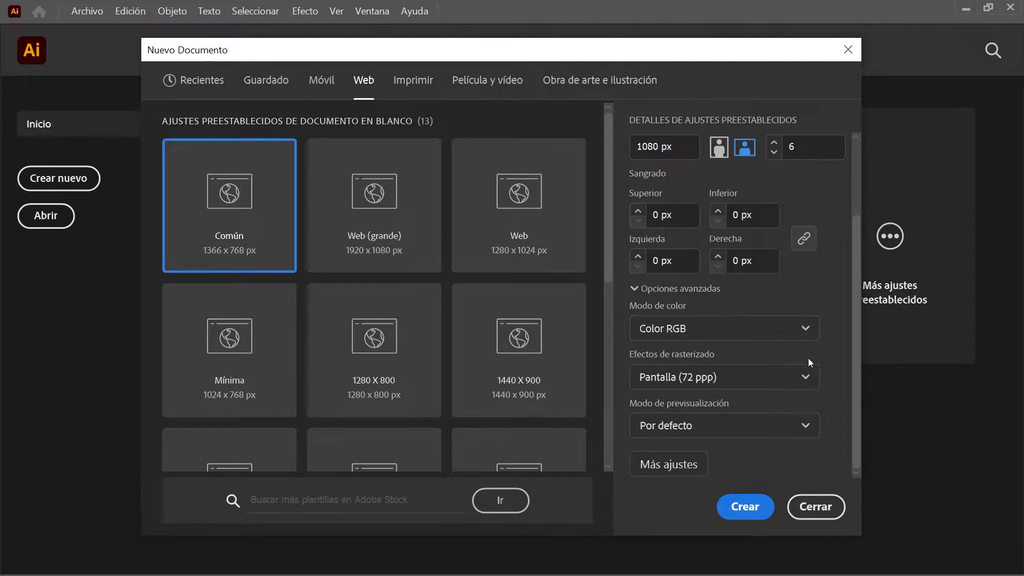
left_click(756, 511)
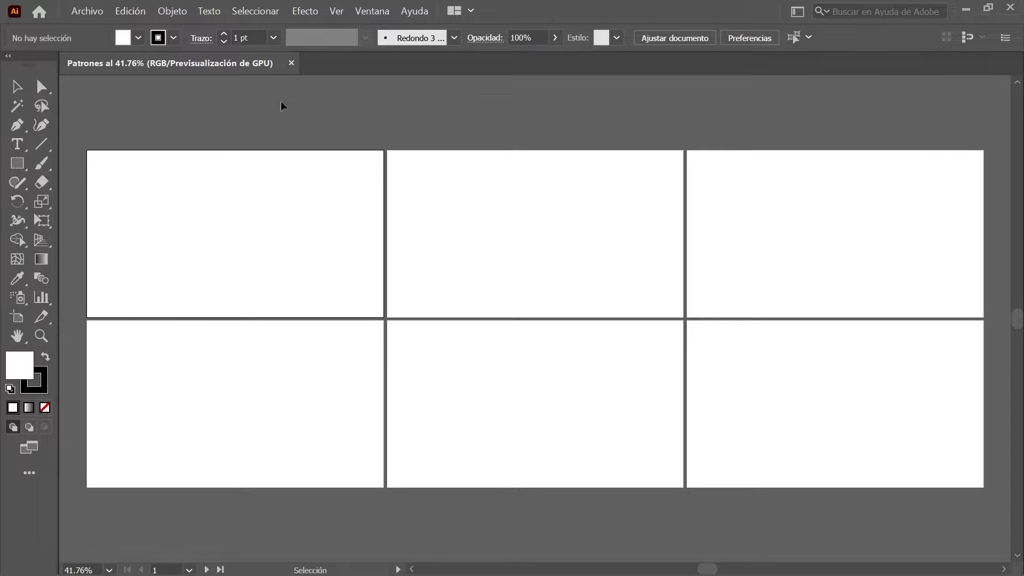
Step: Toggle smart guides and rearrange all artboards into 2 columns with 100 px spacing
left_click(337, 11)
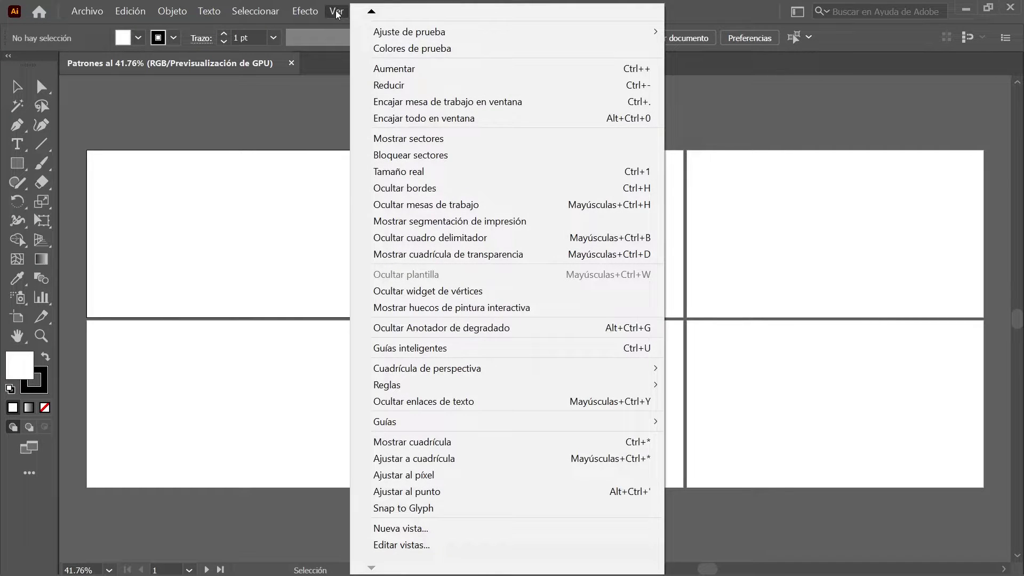
left_click(492, 345)
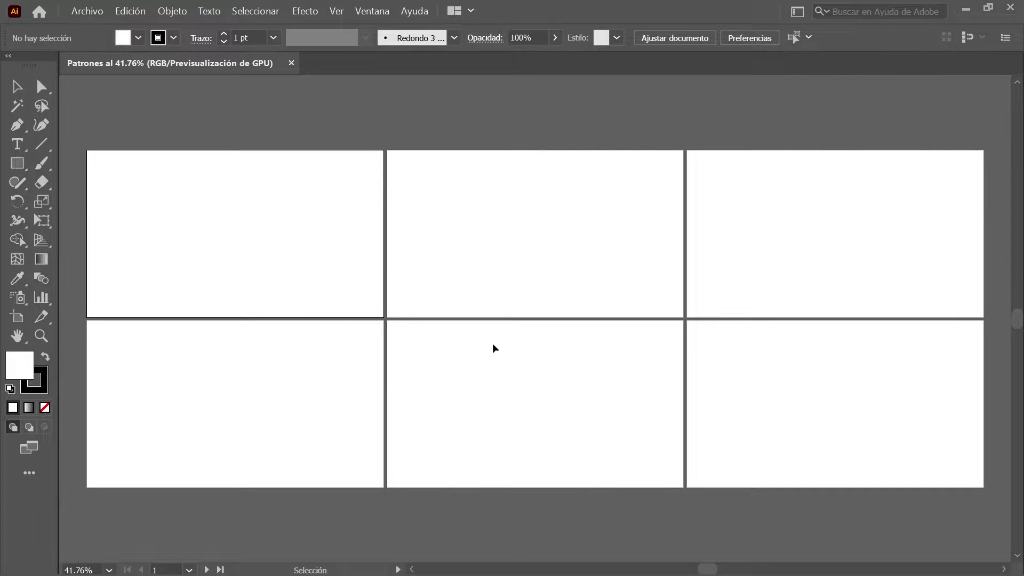
left_click(173, 12)
mouse_move(320, 516)
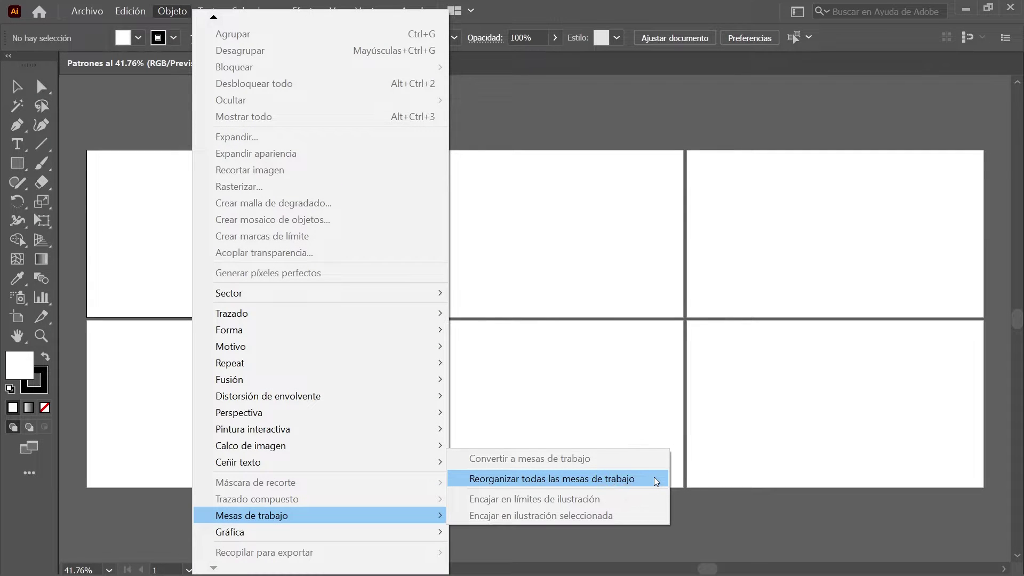
left_click(552, 479)
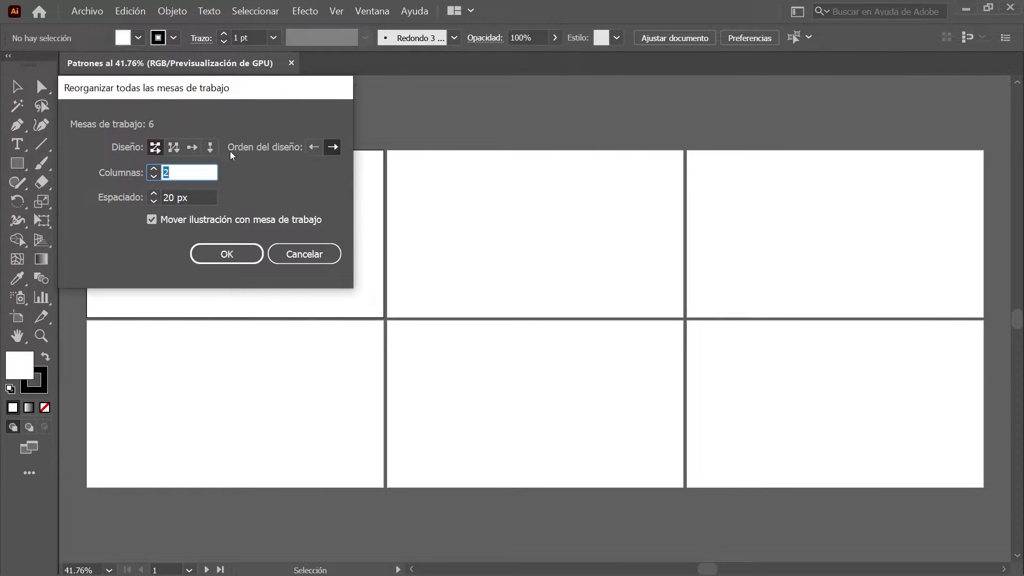
left_click(332, 149)
key("Tab")
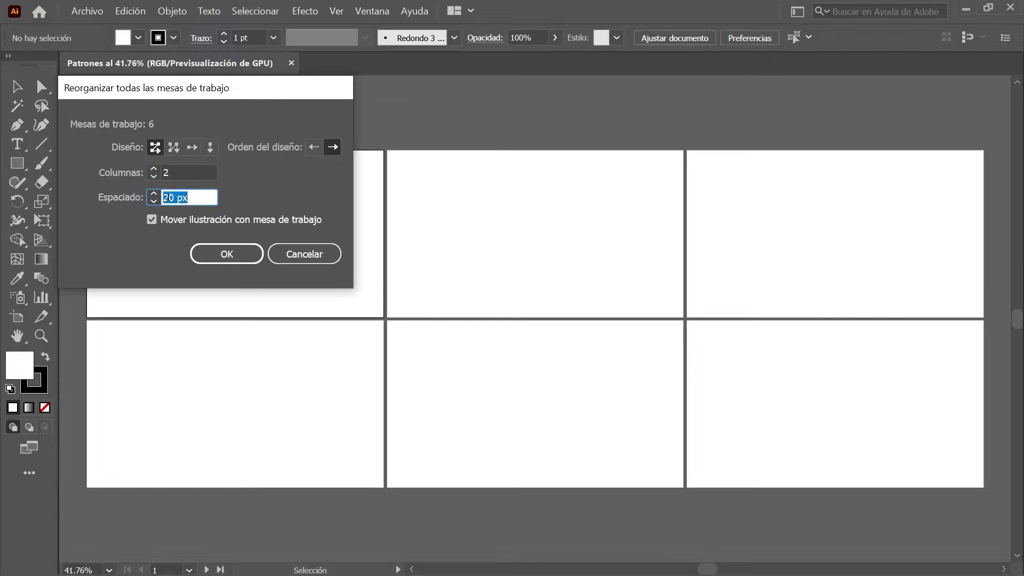
type("100")
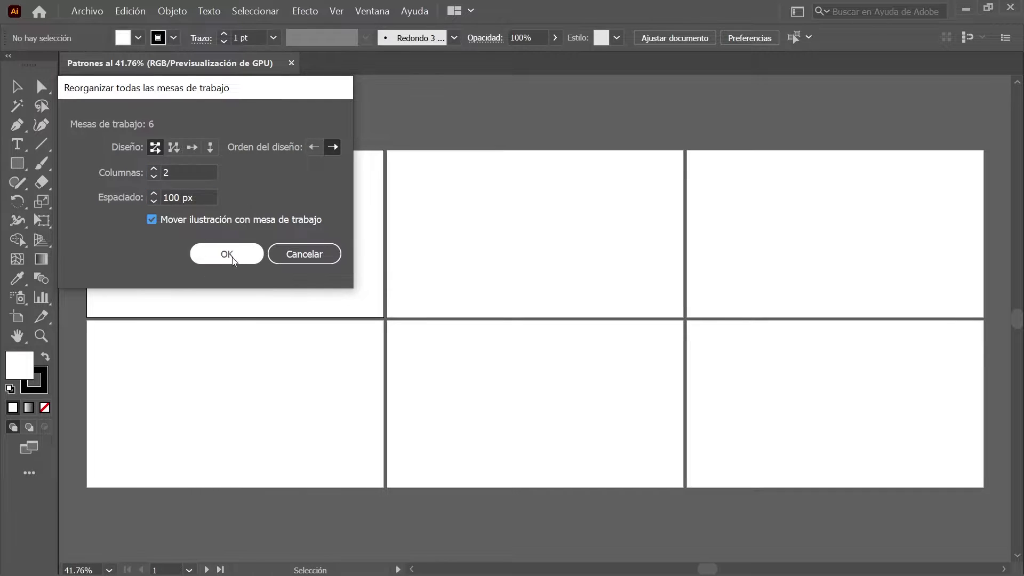
left_click(229, 255)
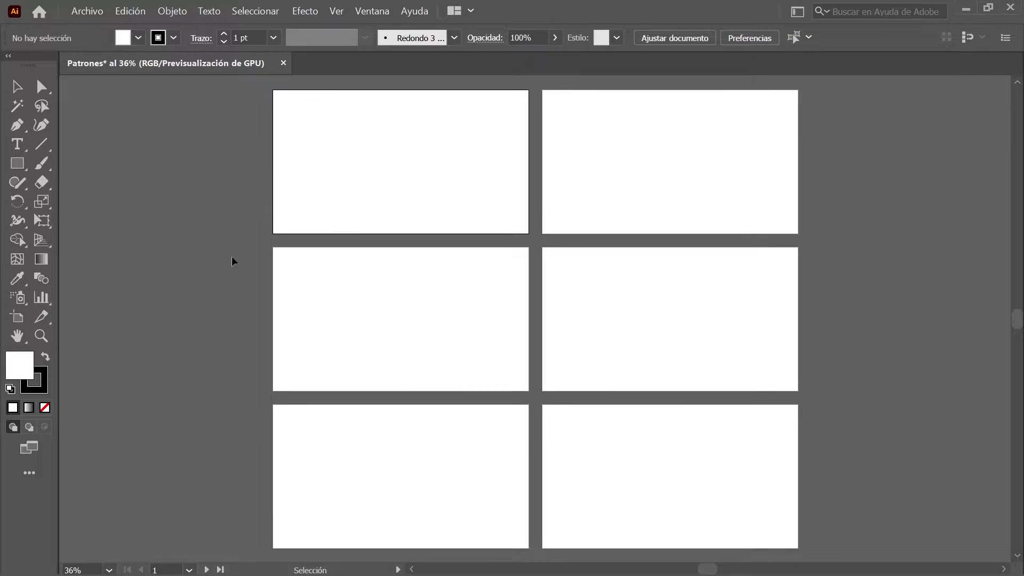
Step: Show the Artboards panel and zoom to fit artboard 1
left_click(372, 13)
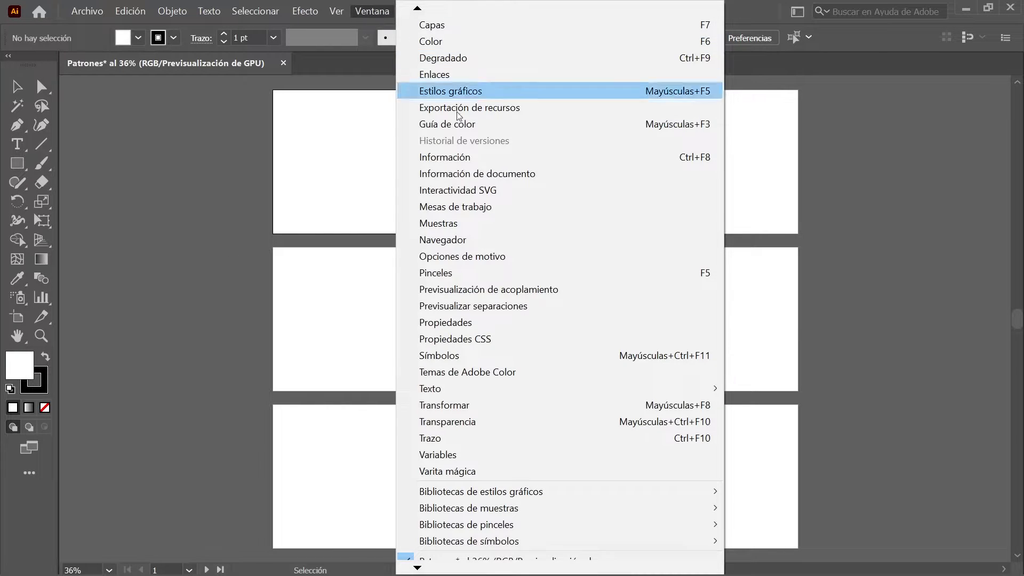
left_click(516, 206)
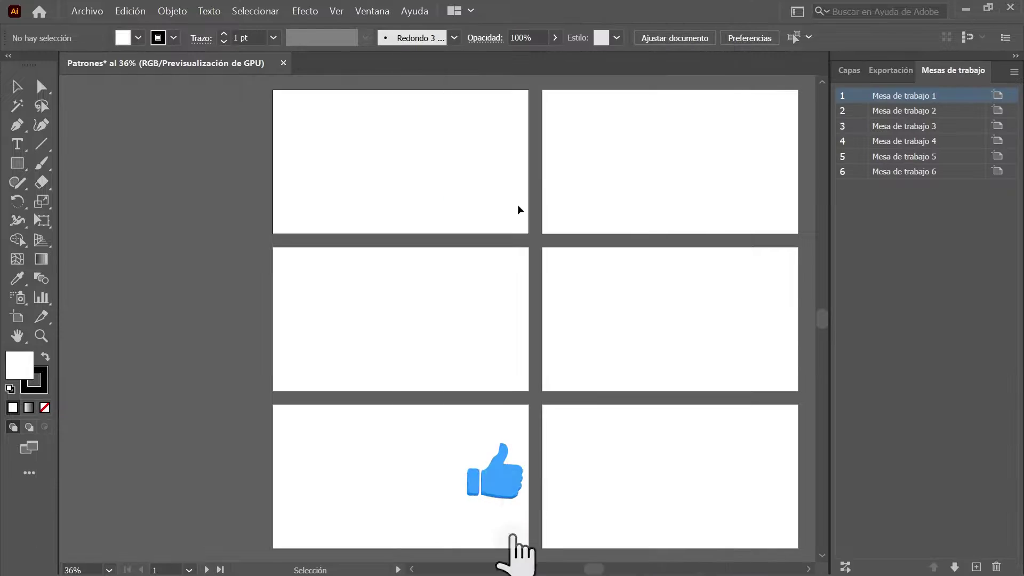
left_click(1016, 55)
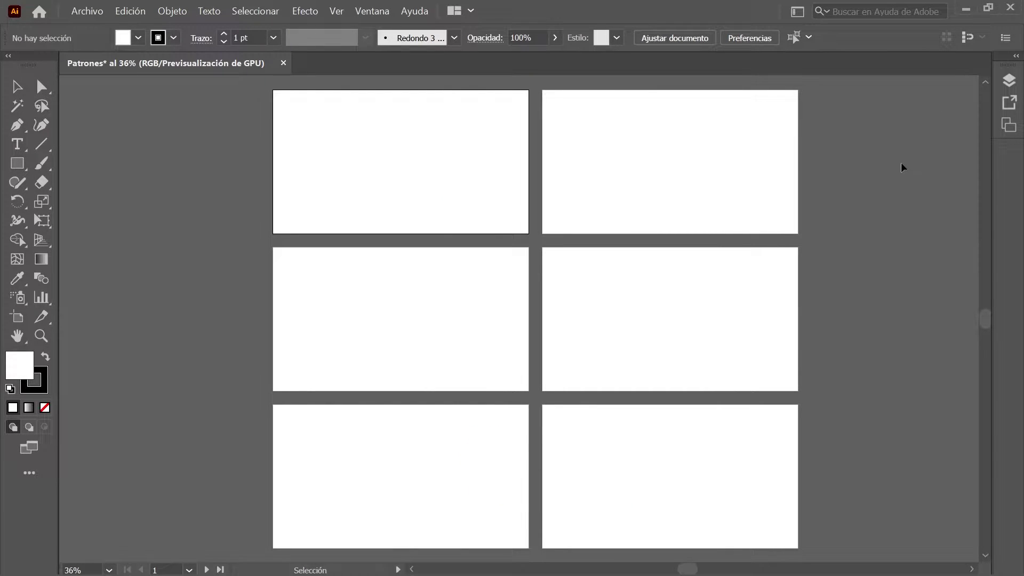
left_click(1008, 127)
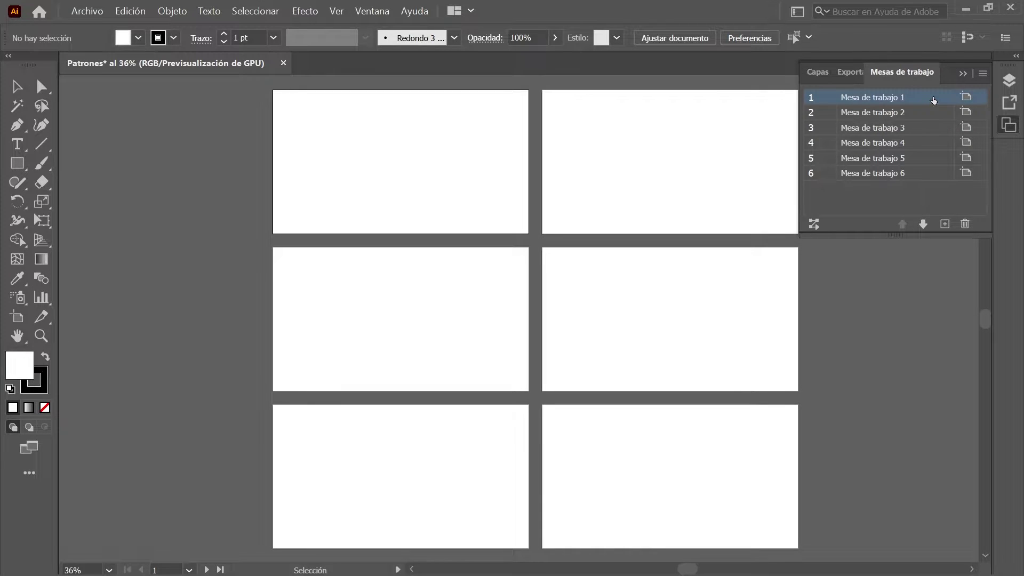
double_click(934, 100)
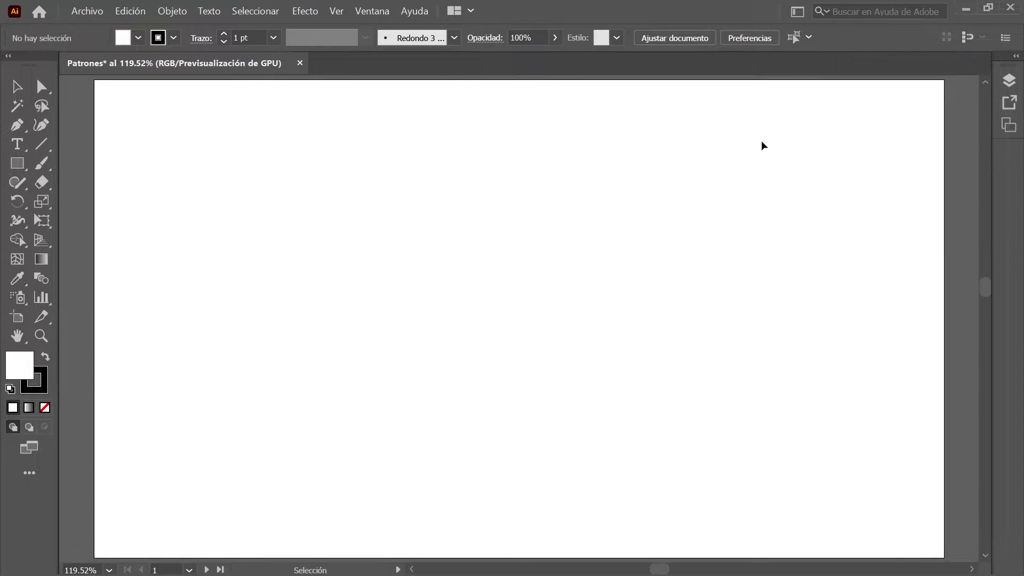
Step: Draw a 1940 × 1100 px rectangle centred on the artboard
left_click(17, 163)
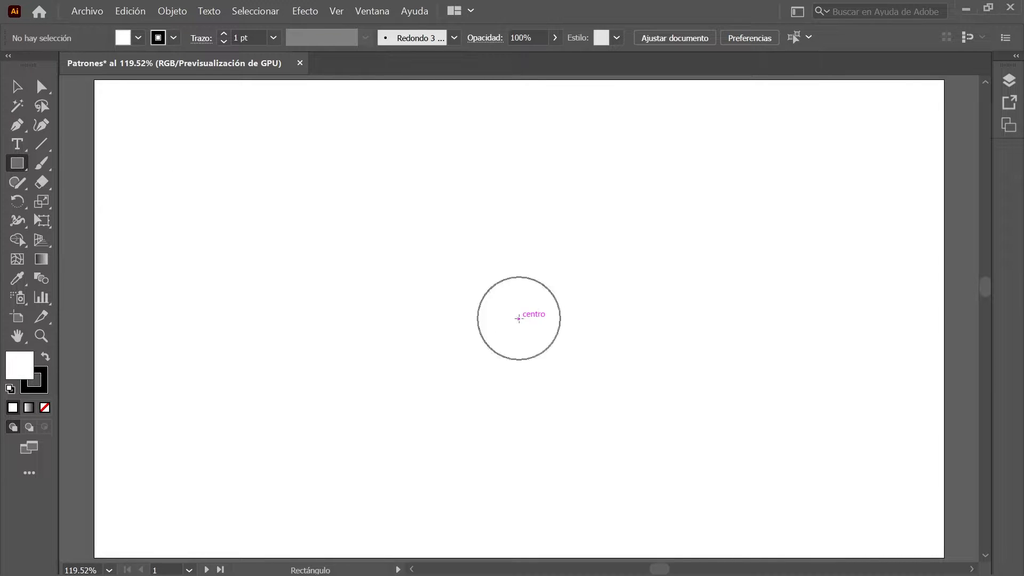
key("alt")
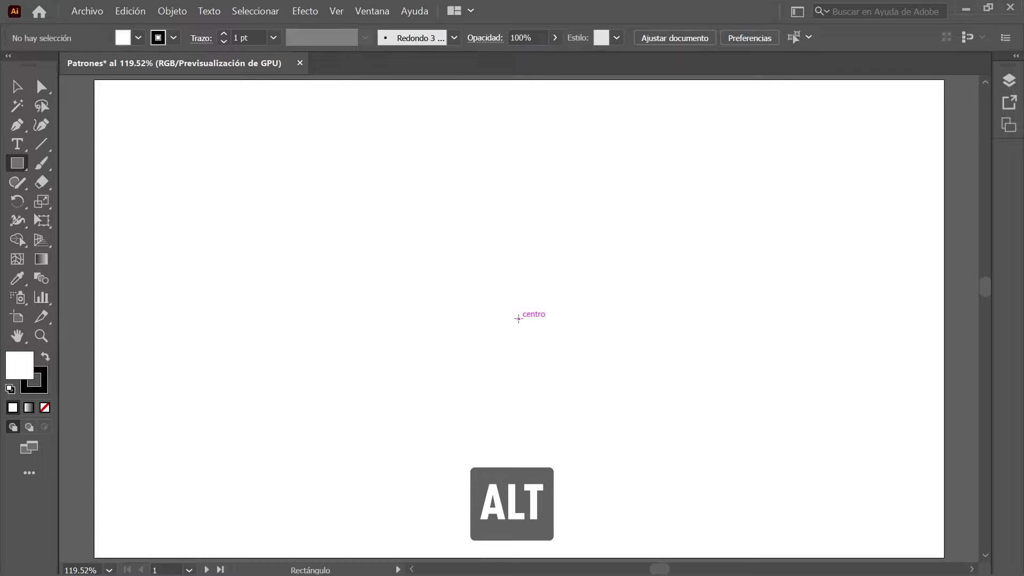
left_click(518, 318, "alt")
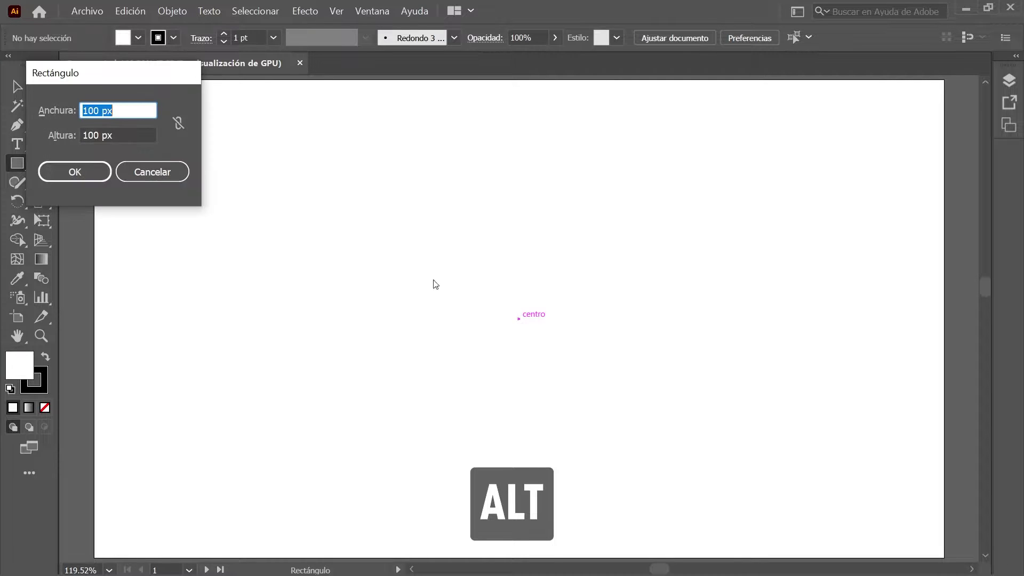
type("19")
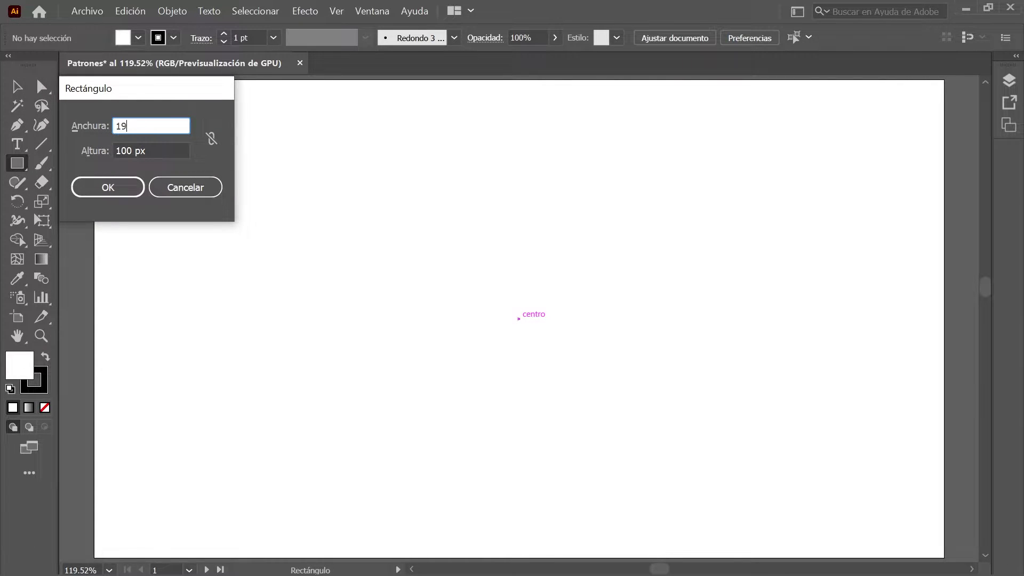
type("40")
key("Tab")
type("1100")
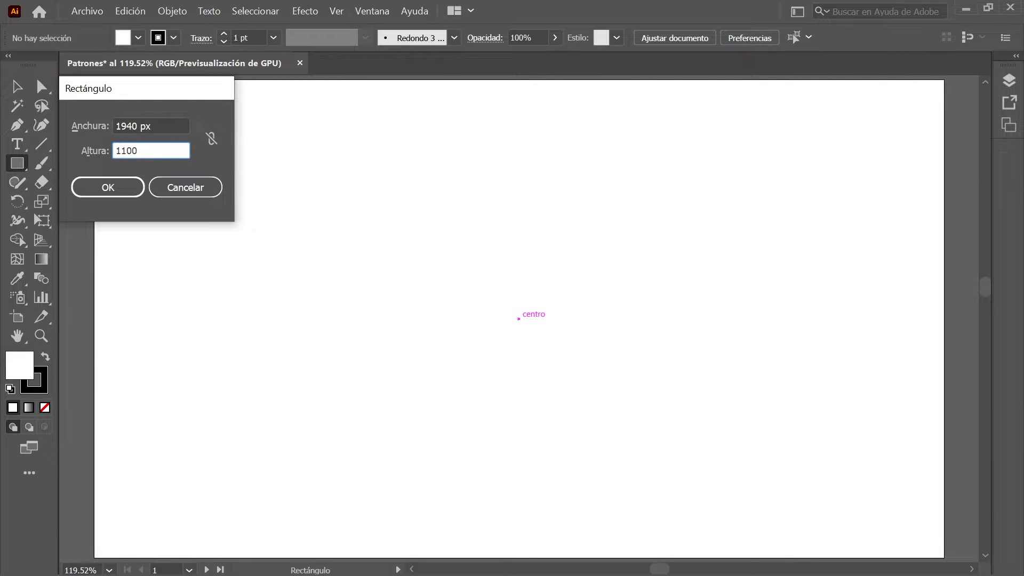
key("Tab")
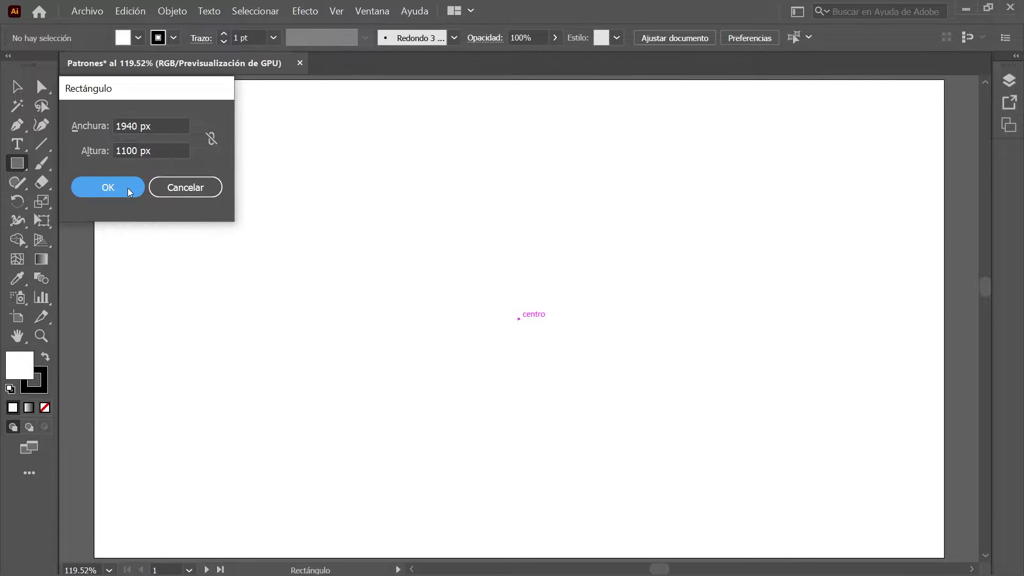
left_click(127, 187)
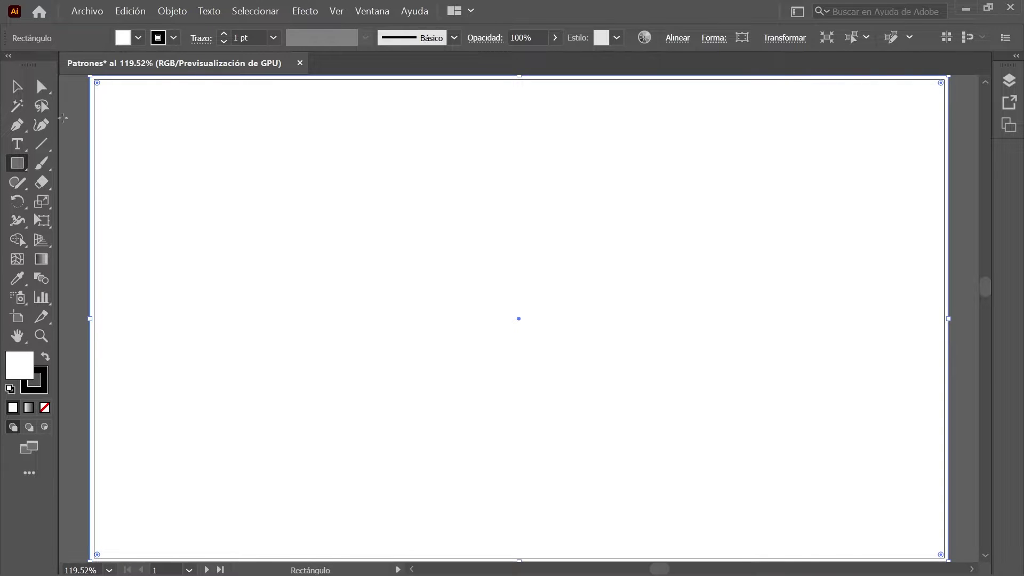
Step: Fill the rectangle black with no stroke and lock it in place
left_click(18, 87)
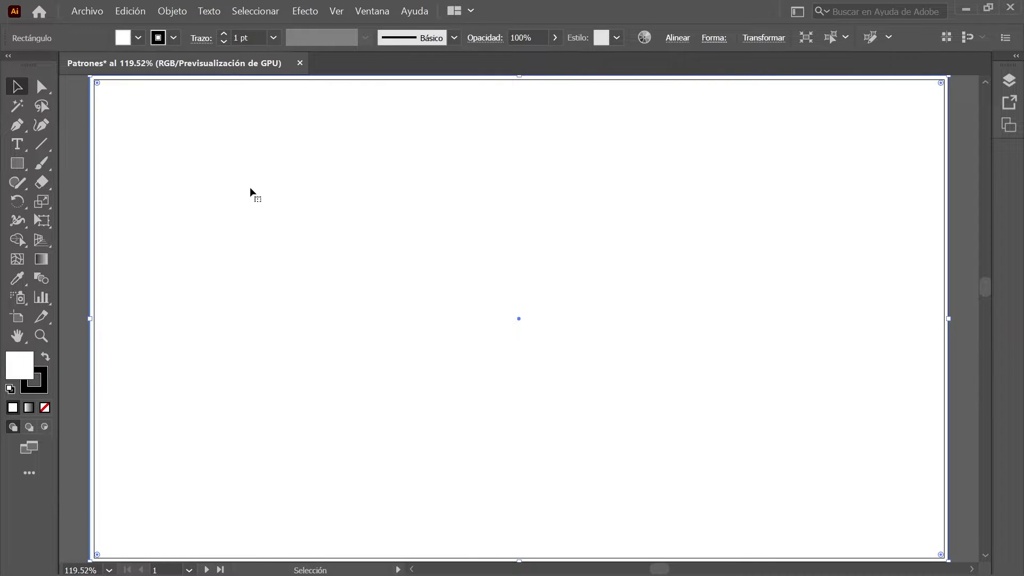
left_click(373, 11)
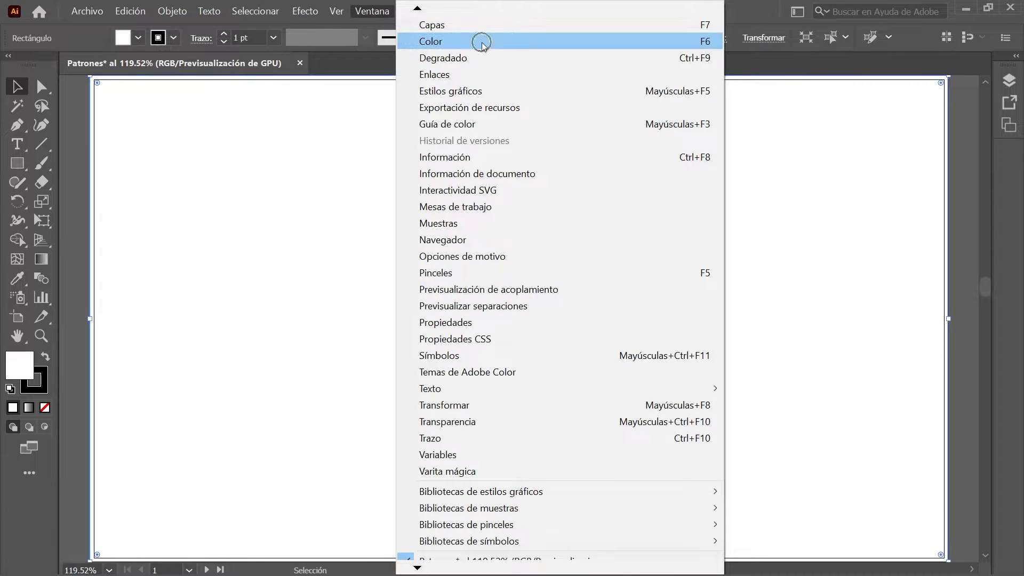
left_click(482, 42)
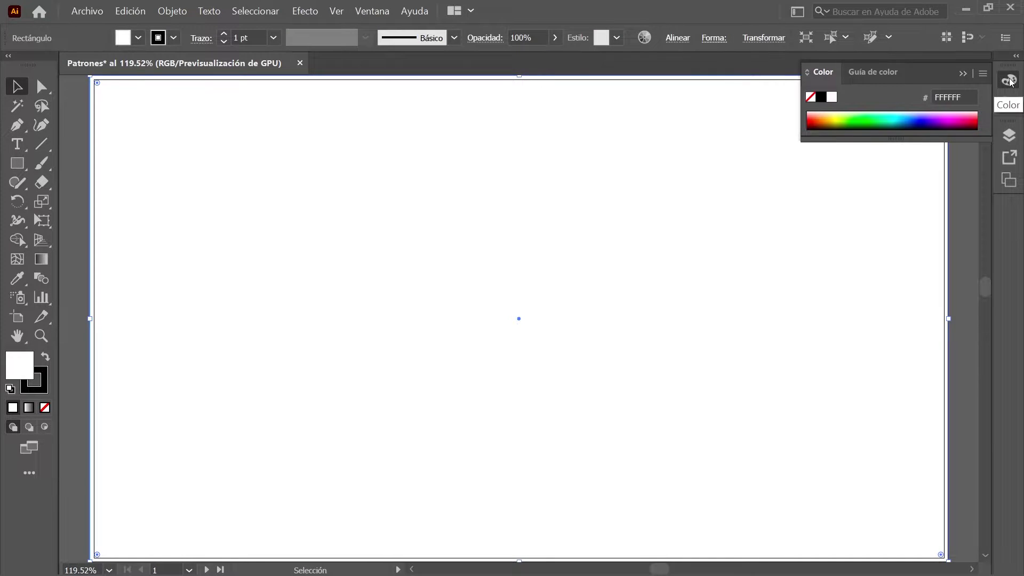
left_click(808, 72)
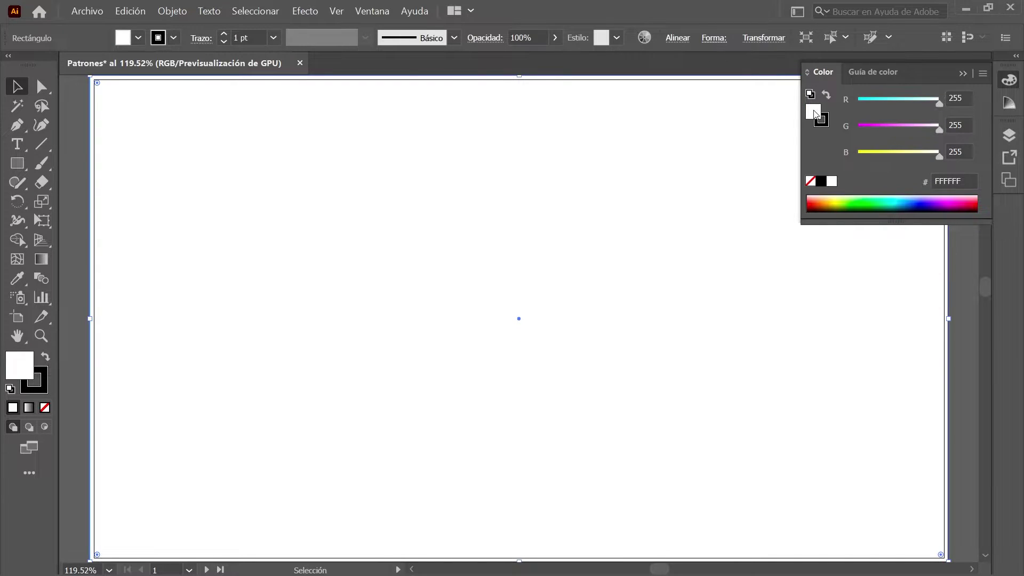
left_click(824, 182)
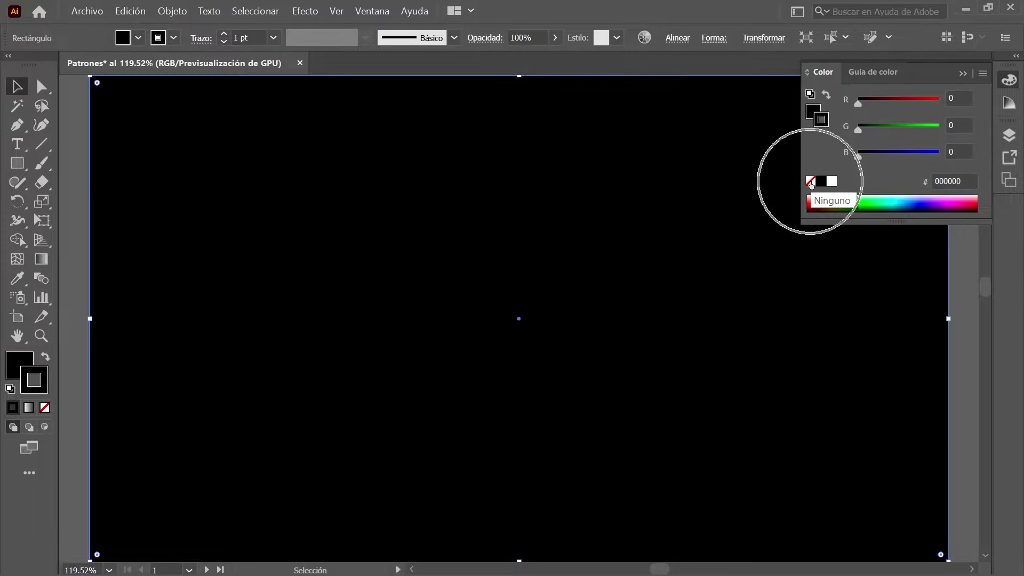
left_click(810, 182)
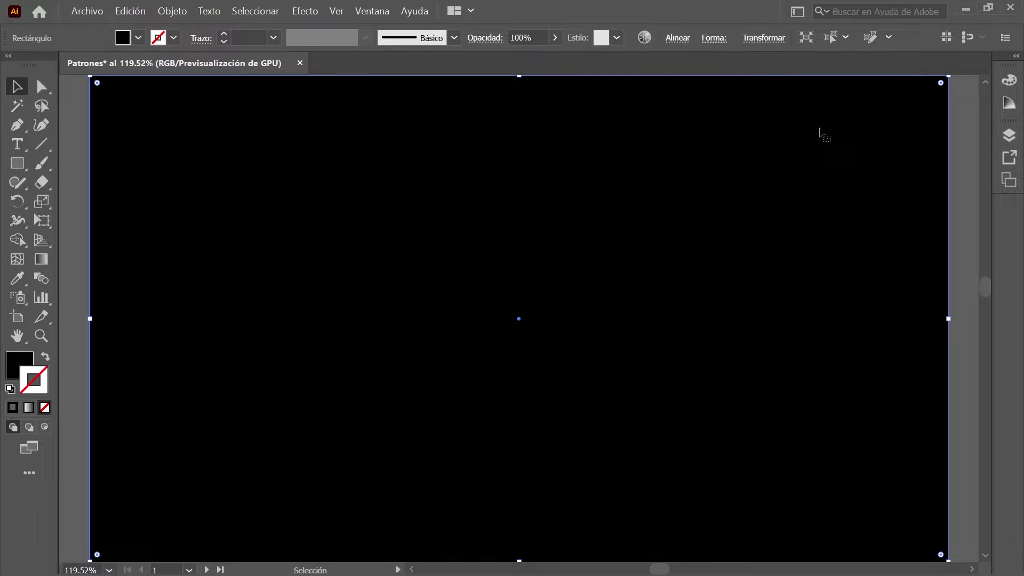
left_click(170, 10)
mouse_move(320, 67)
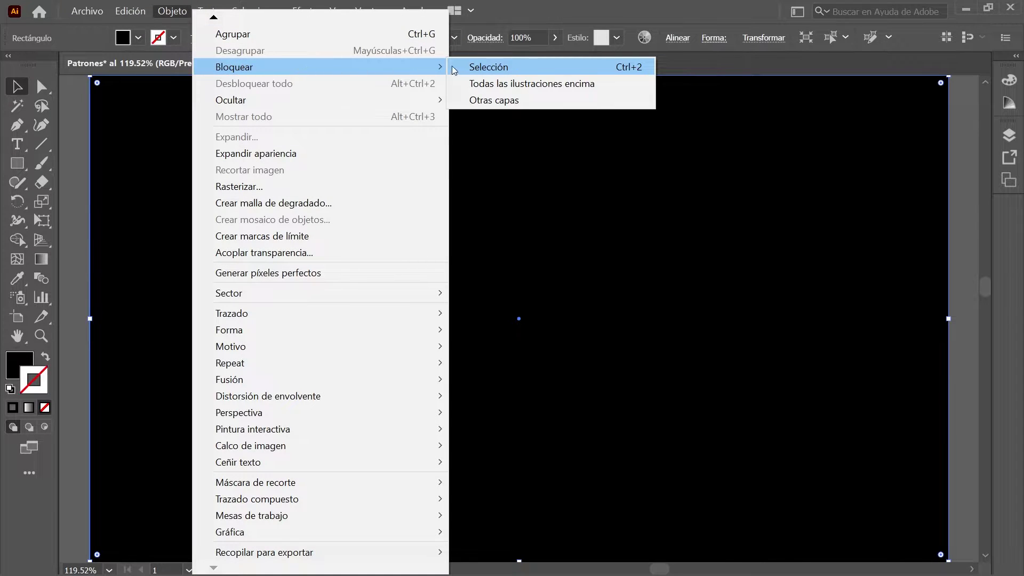
left_click(516, 68)
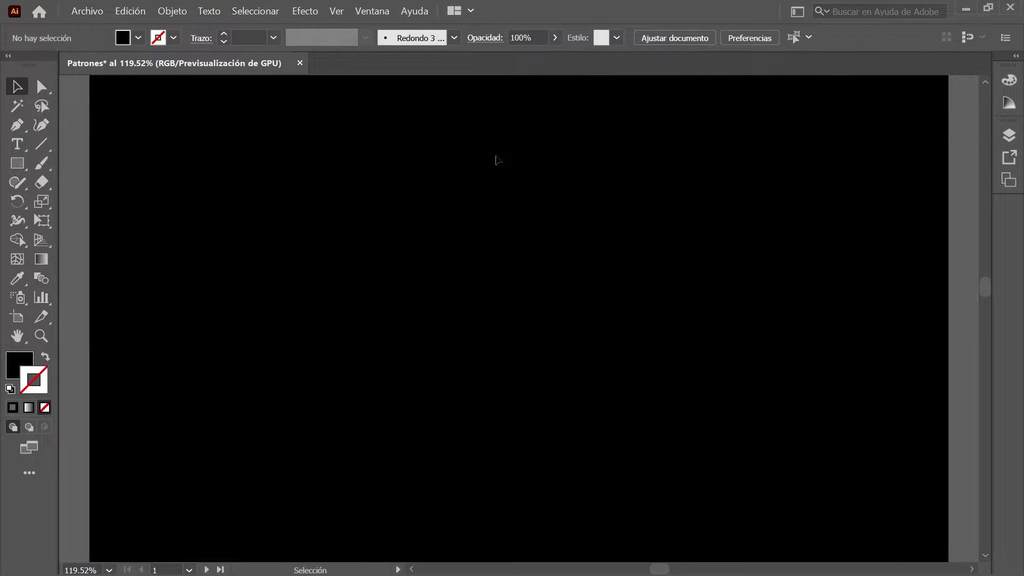
Step: Draw a 100 × 100 px square centred at the artboard's middle
left_click(19, 164)
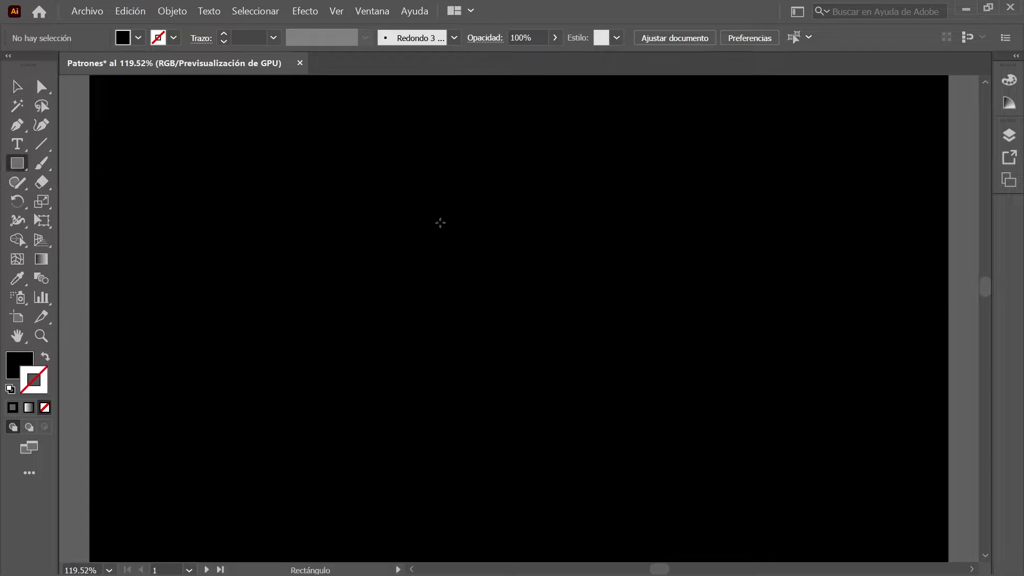
left_click(518, 319)
key("alt")
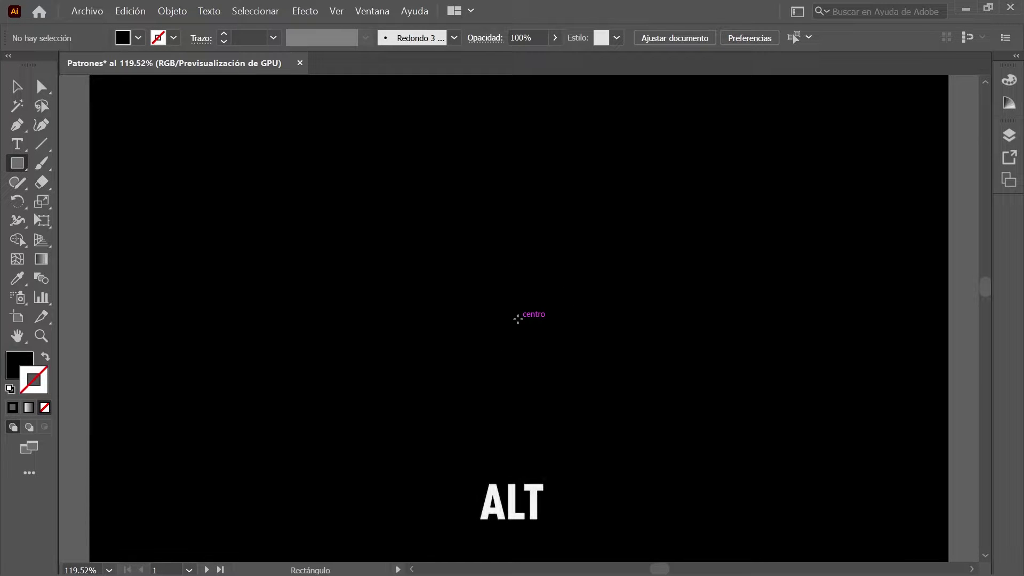
left_click(518, 319, "alt")
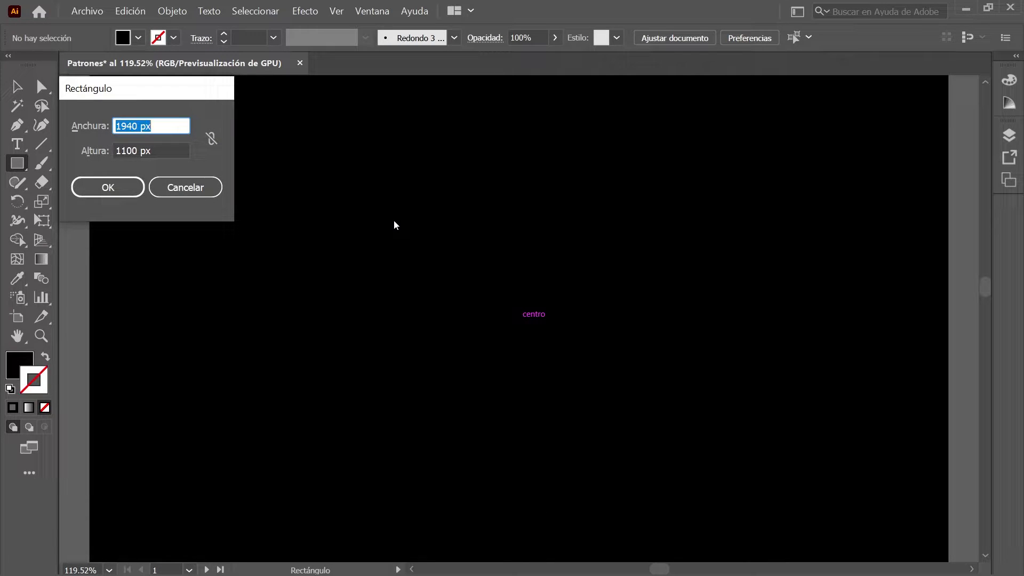
type("100")
key("Tab")
type("100")
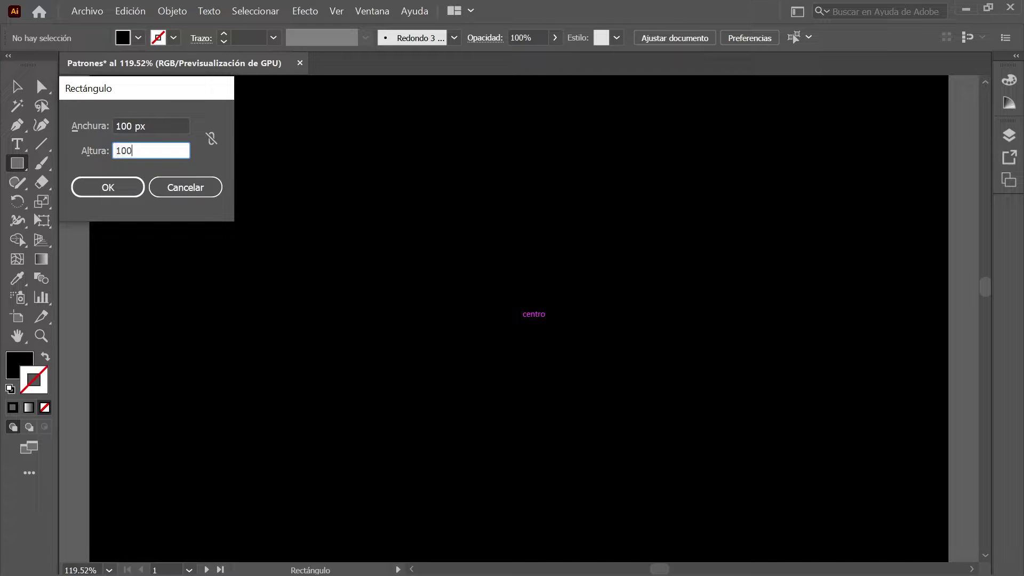
key("Tab")
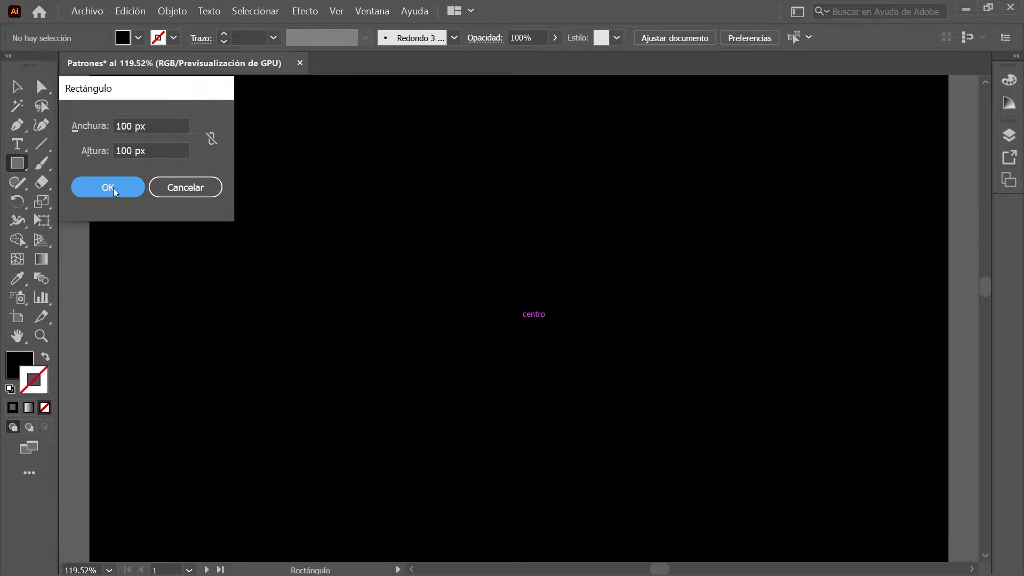
left_click(109, 187)
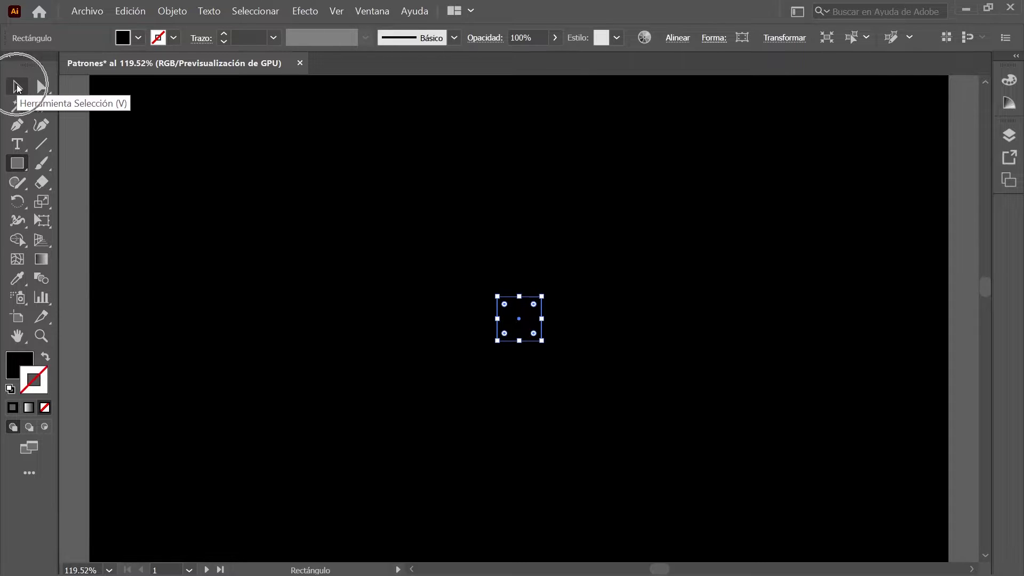
Step: Give the square a caf83a lime-green stroke and set its fill to None
left_click(17, 88)
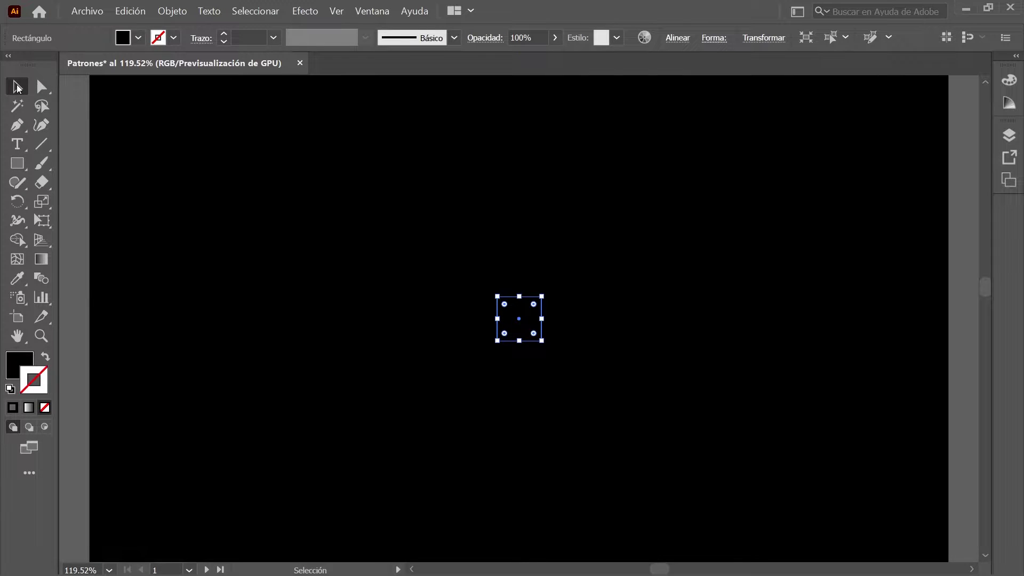
left_click(1009, 81)
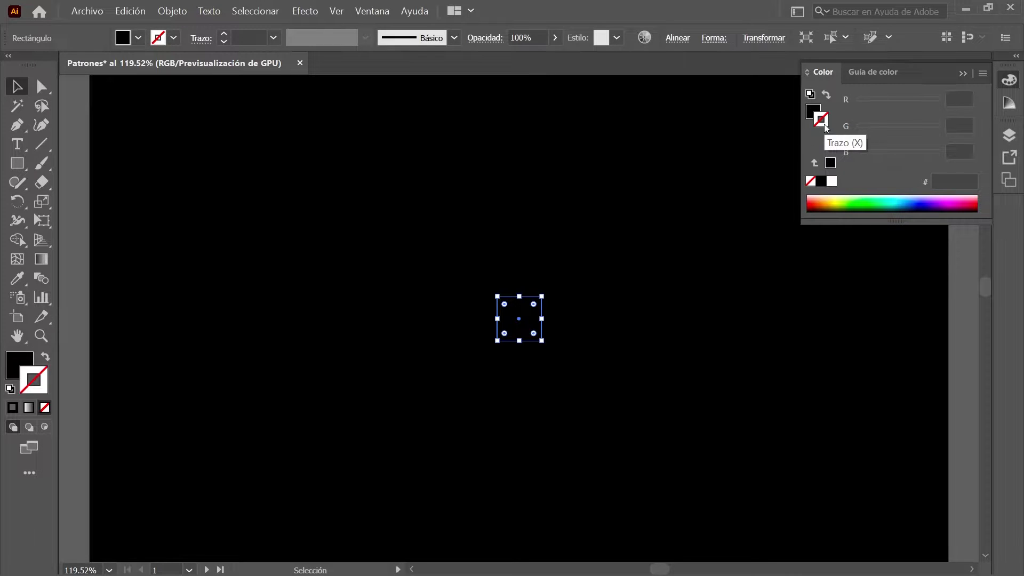
left_click(955, 181)
type("caf83a")
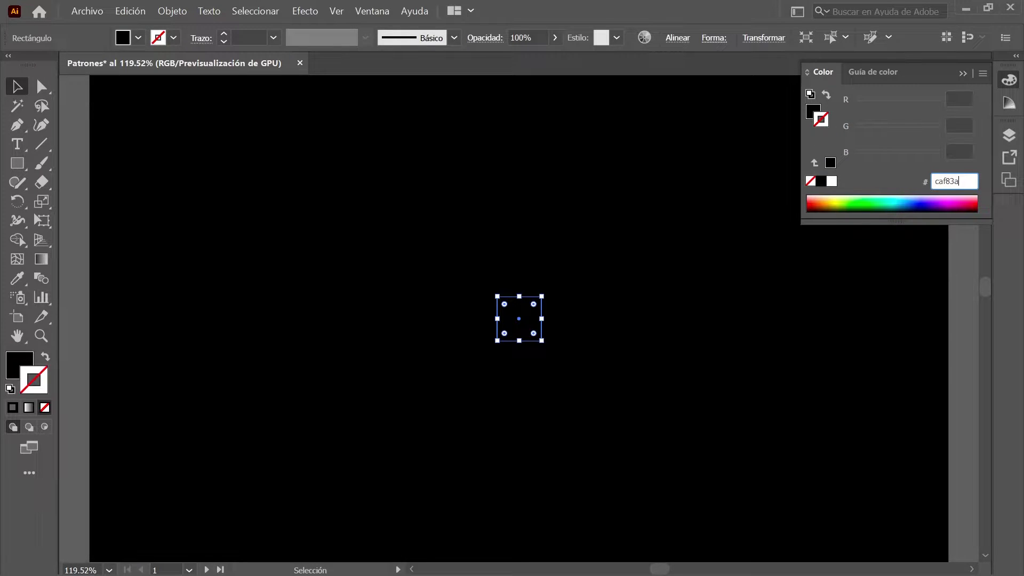
key("Return")
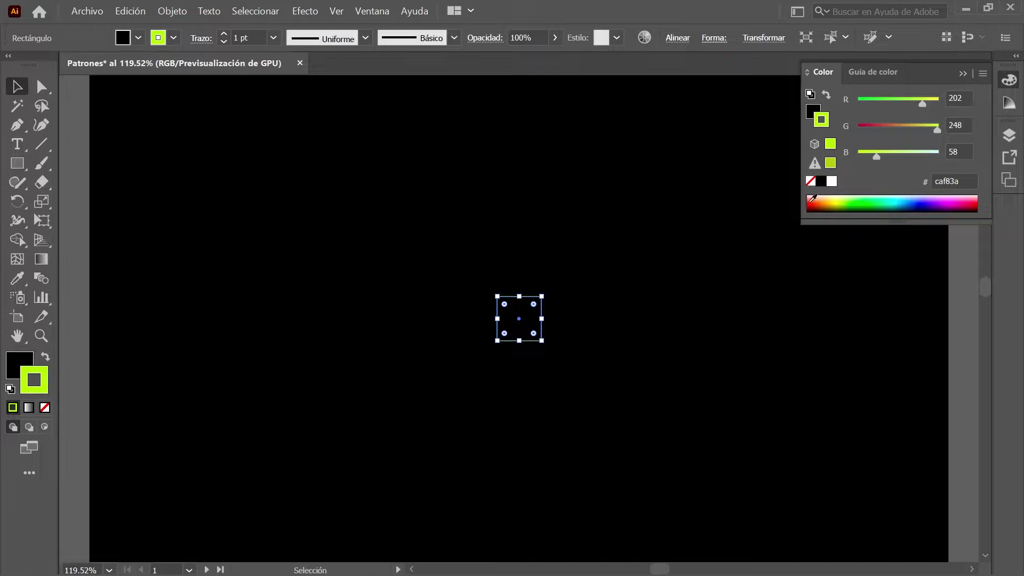
left_click(812, 110)
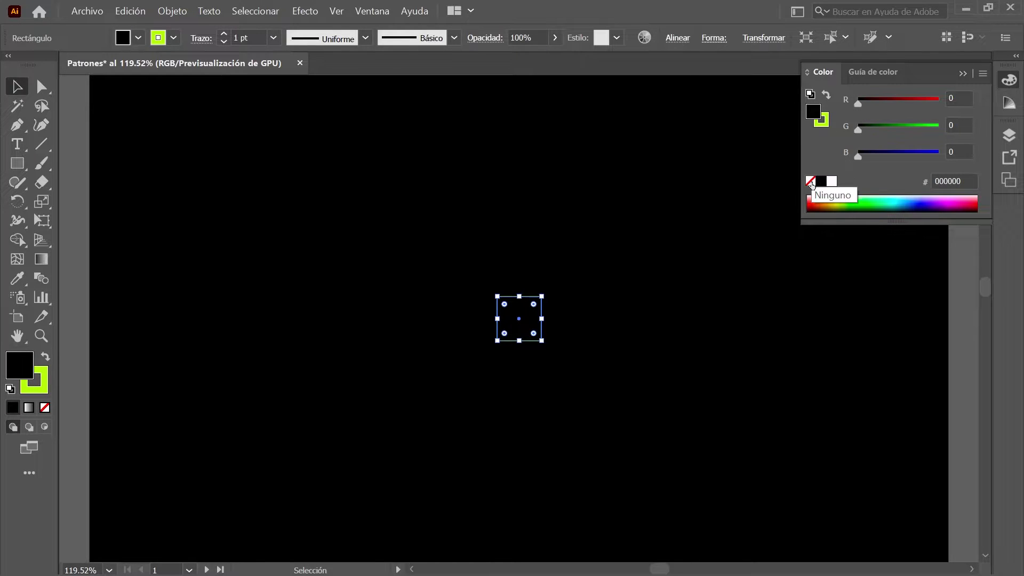
left_click(810, 182)
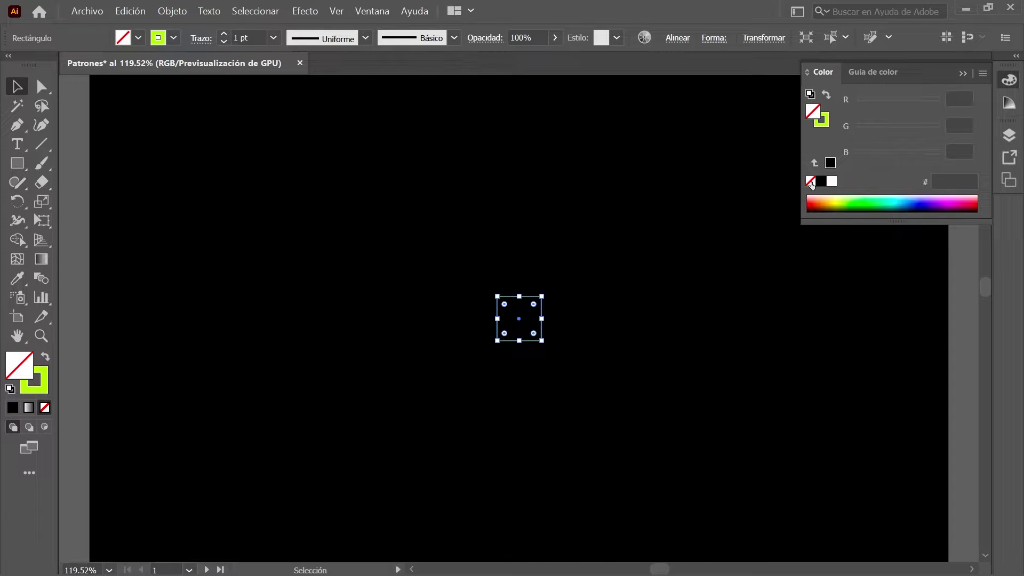
Step: Set the square's stroke weight to 2 pt in the Stroke panel
left_click(371, 12)
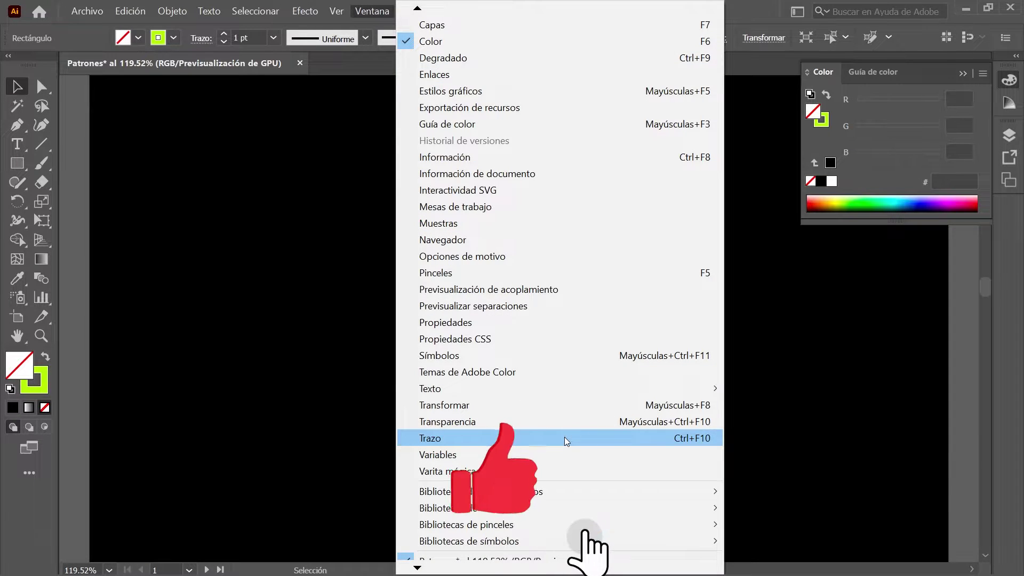
left_click(564, 437)
key("ctrl+plus")
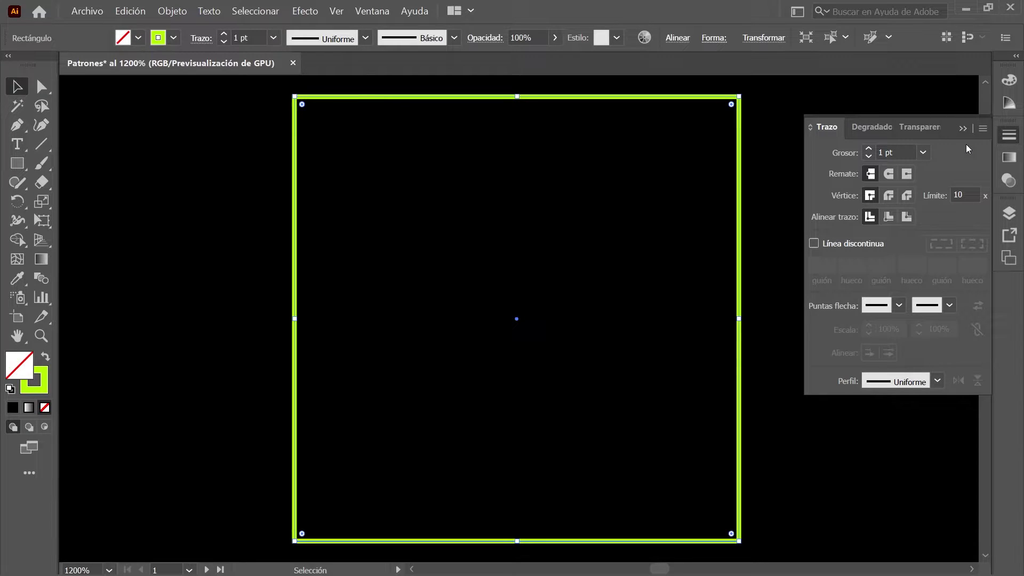
left_click(881, 154)
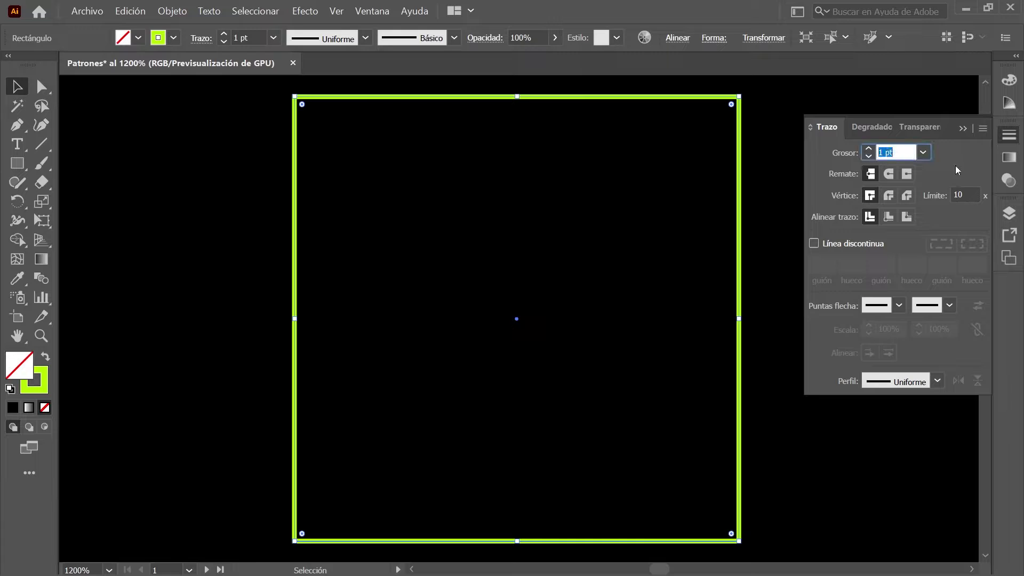
type("2")
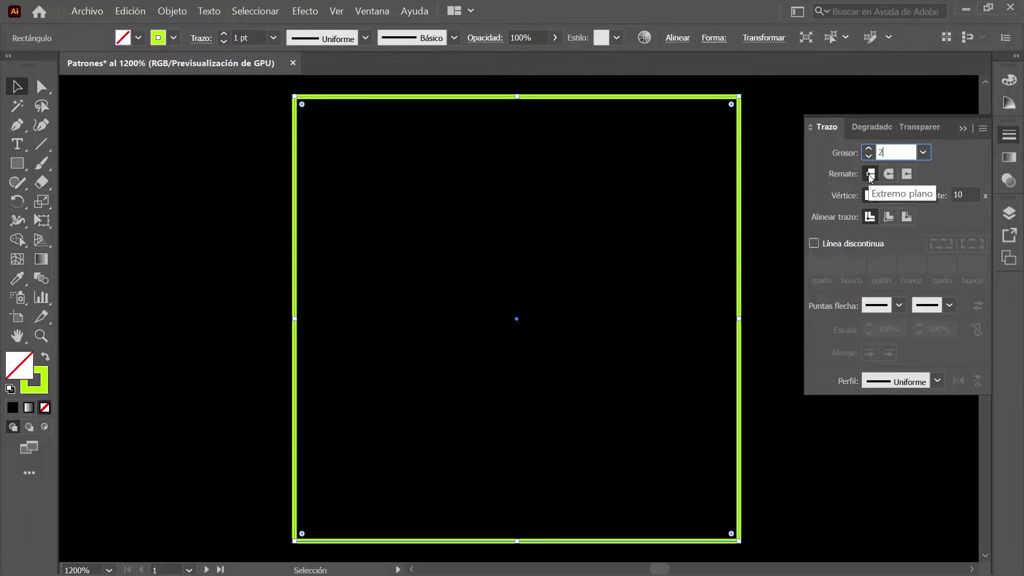
key("Return")
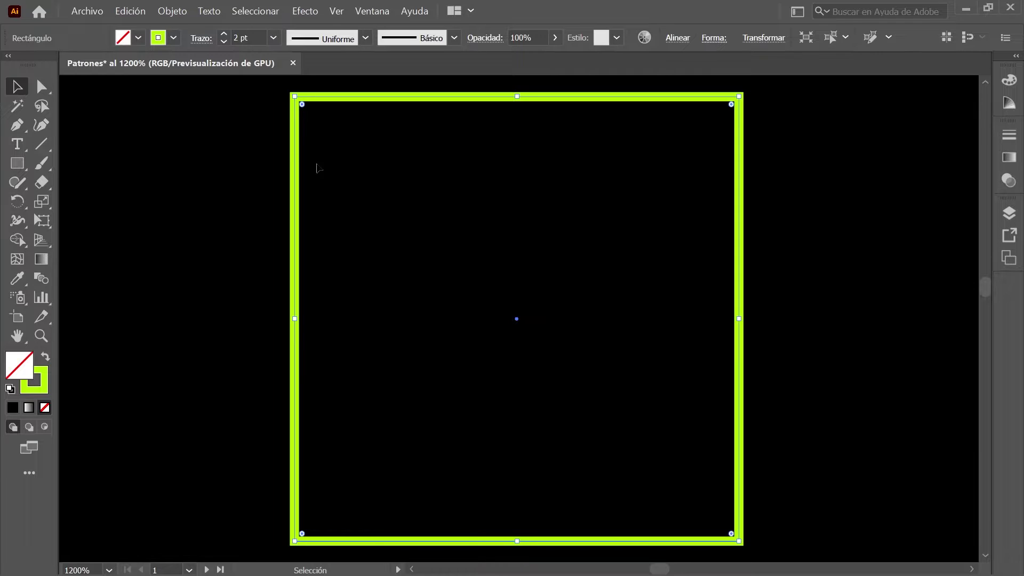
Step: Make a 45° rotated copy of the square with Object > Transform > Rotate
left_click(171, 13)
scroll(299, 54, "up", 1)
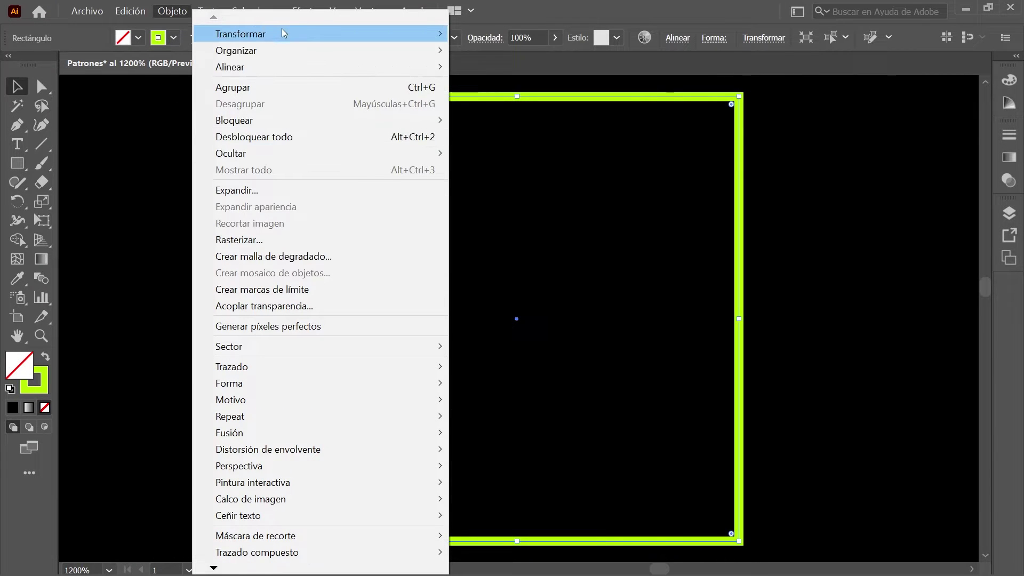
left_click(536, 68)
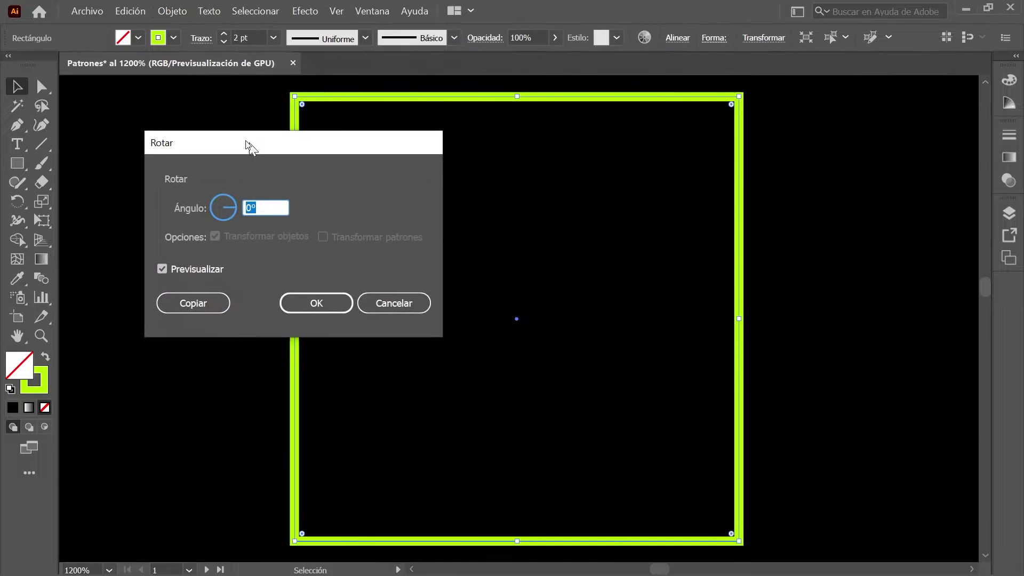
left_click_drag(246, 144, 165, 87)
type("45")
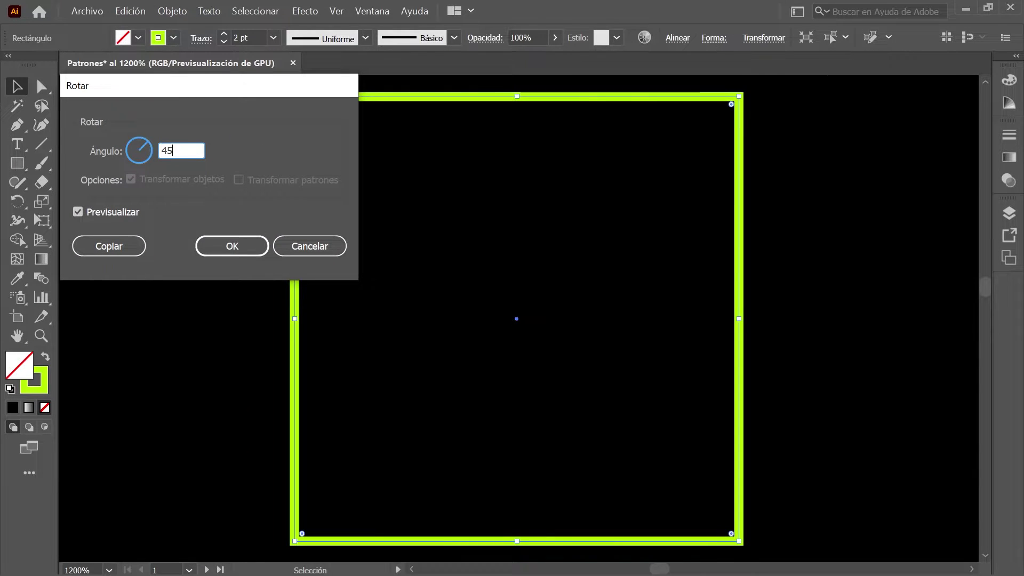
left_click(122, 246)
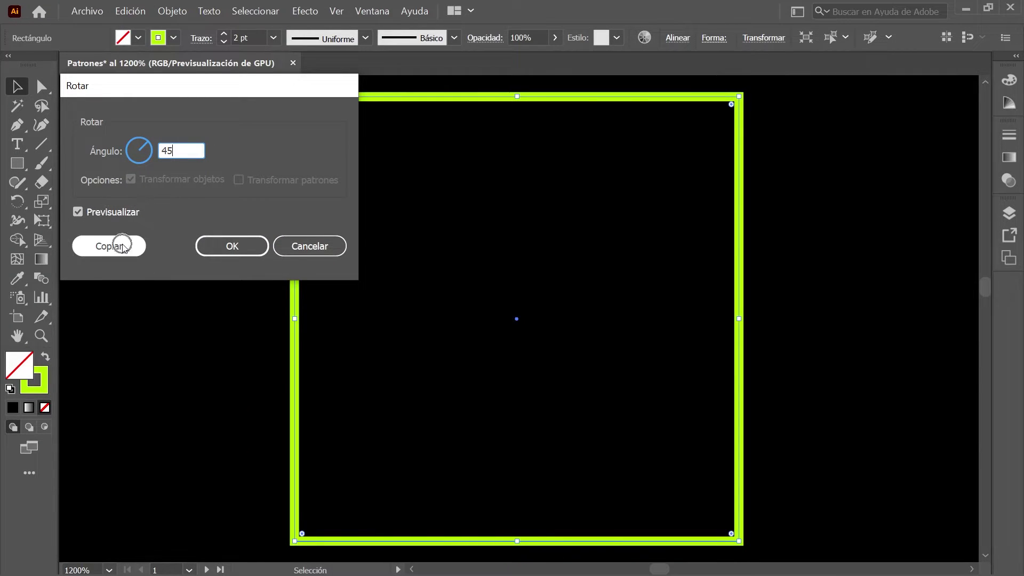
key("ctrl+minus")
key("ctrl+minus")
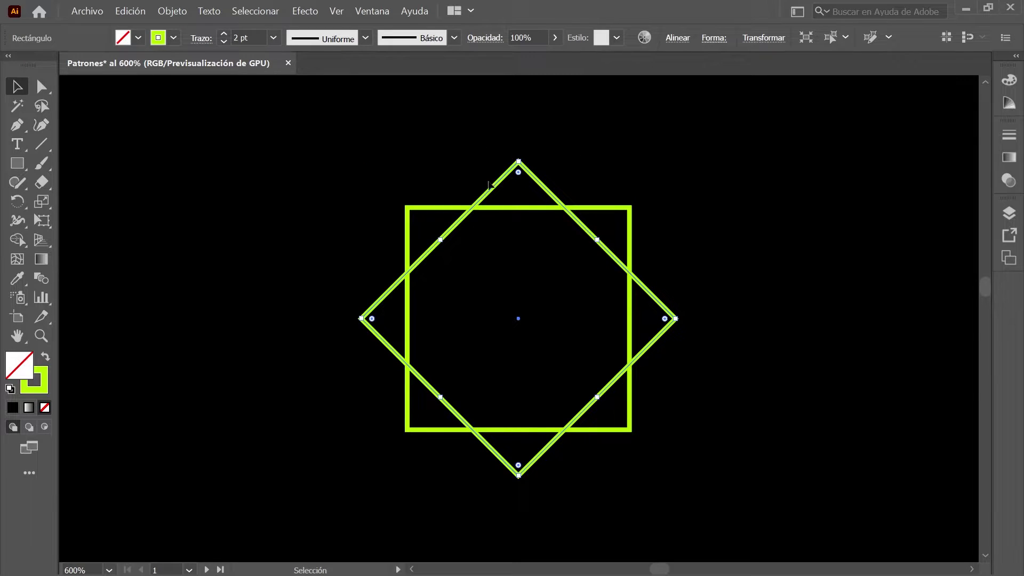
Step: In the docked Transform panel, link proportions and set the rotated square's width to 100 px
left_click(1010, 135)
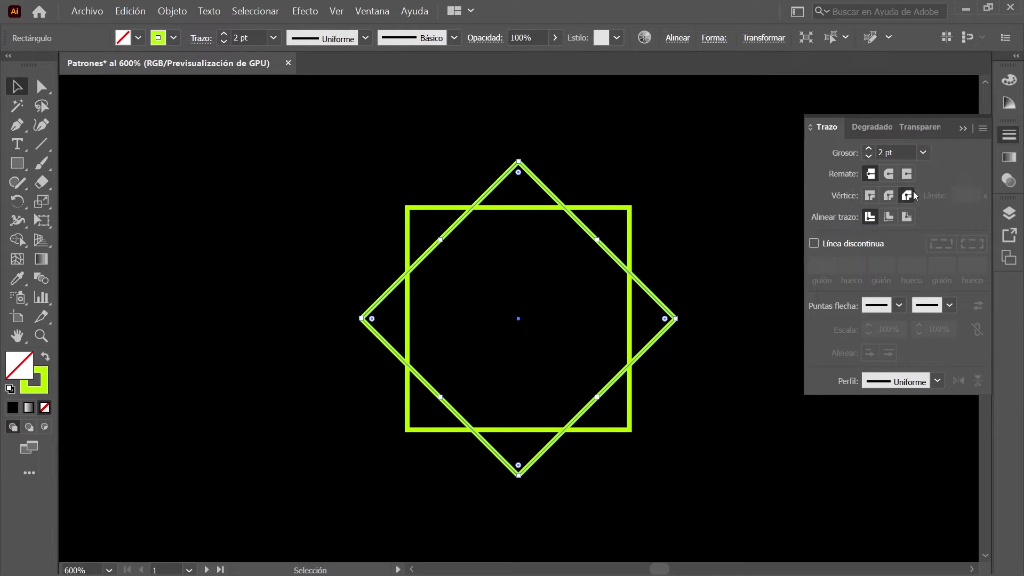
left_click(1009, 135)
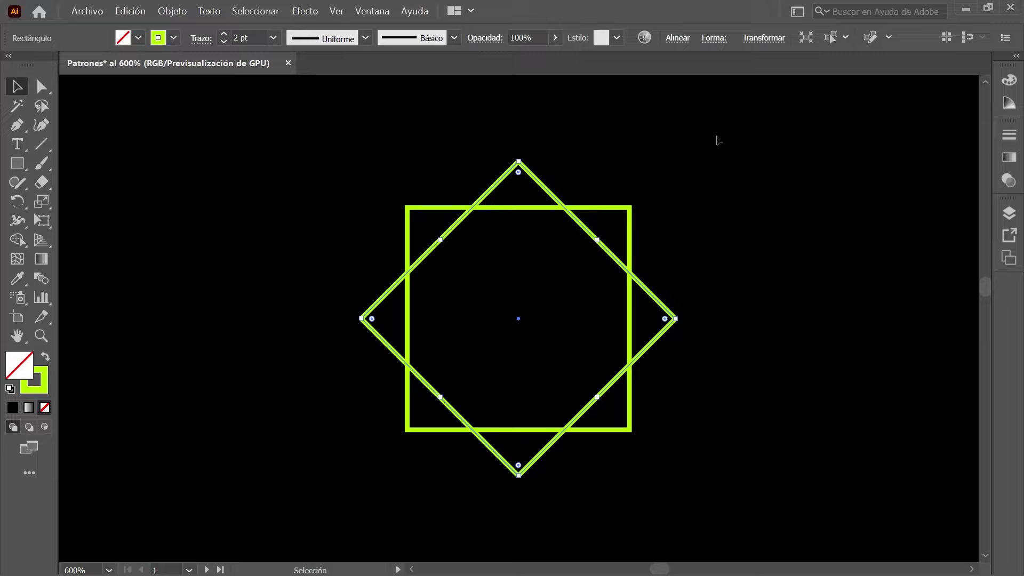
left_click(368, 12)
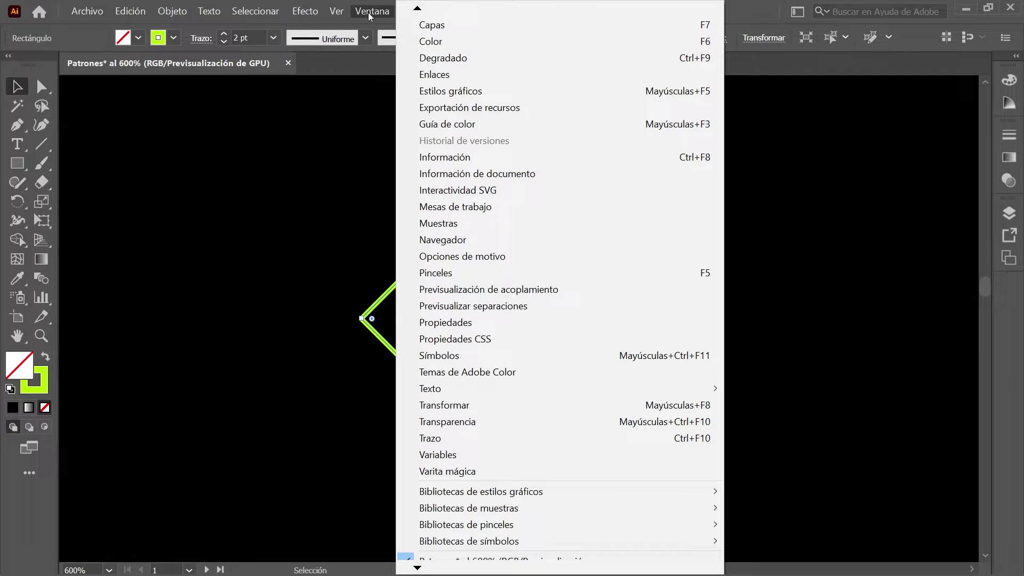
left_click(527, 405)
left_click_drag(742, 101, 1009, 286)
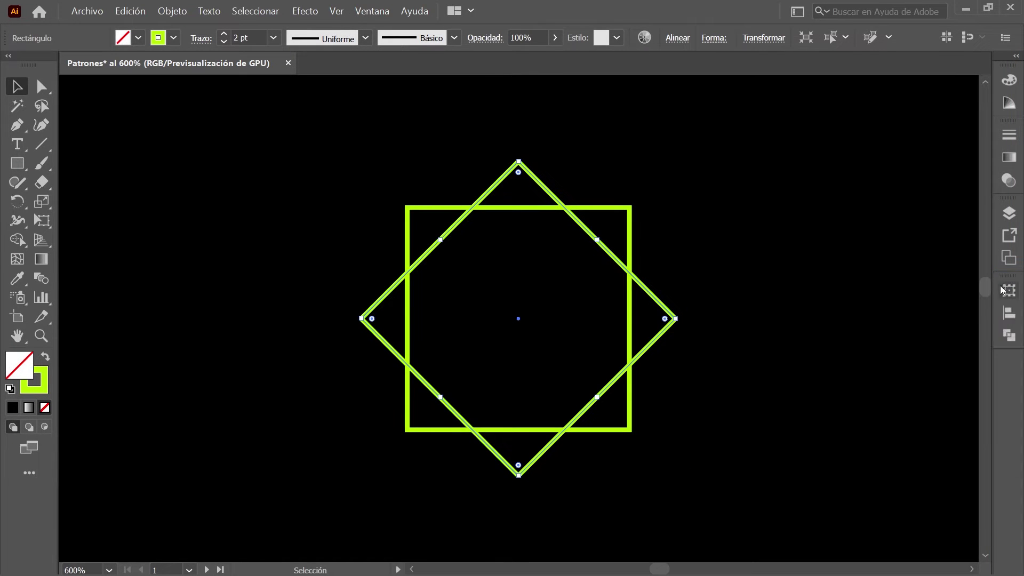
left_click(1008, 293)
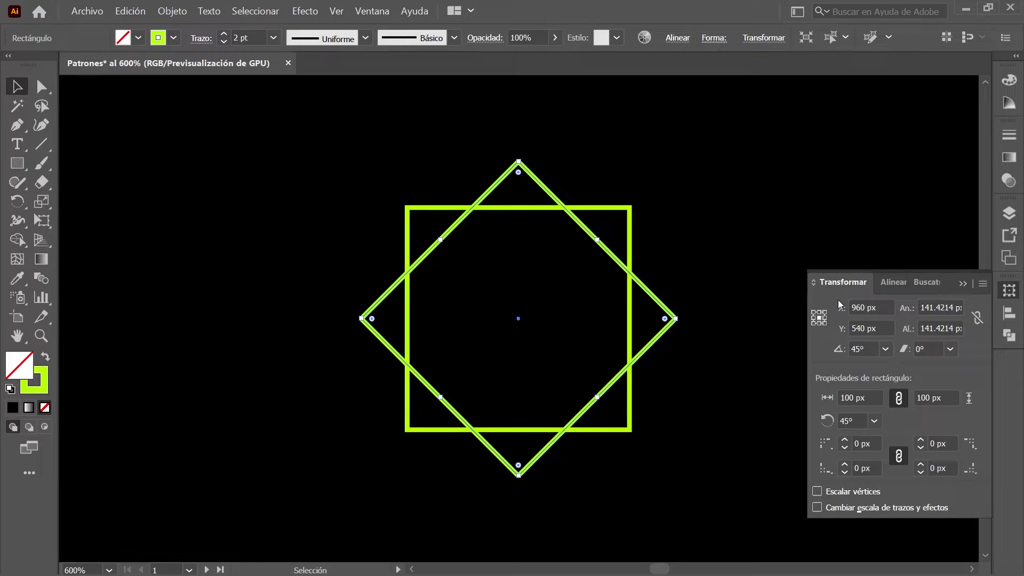
left_click(977, 317)
left_click(978, 317)
left_click(941, 307)
type("100")
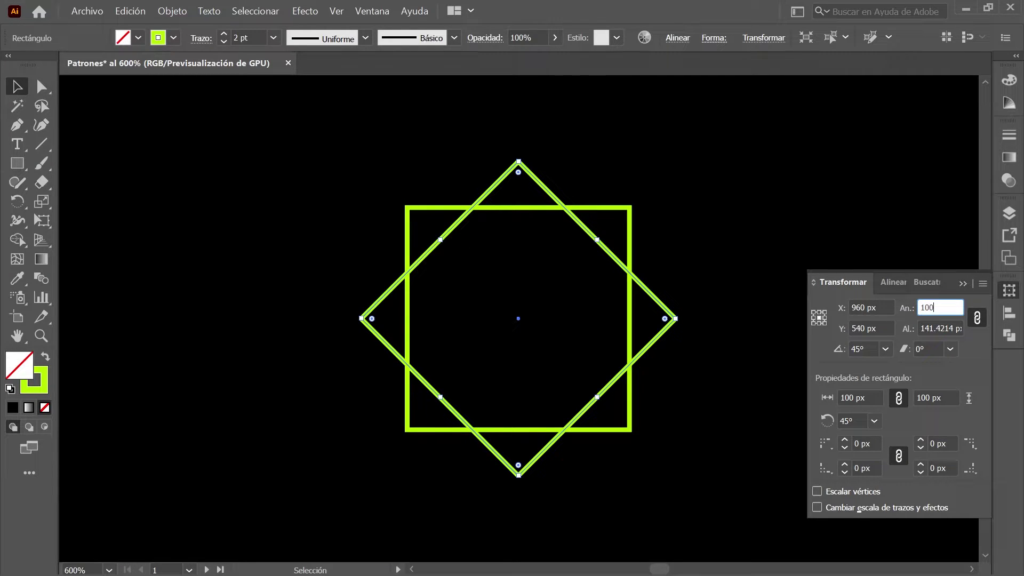
key("Return")
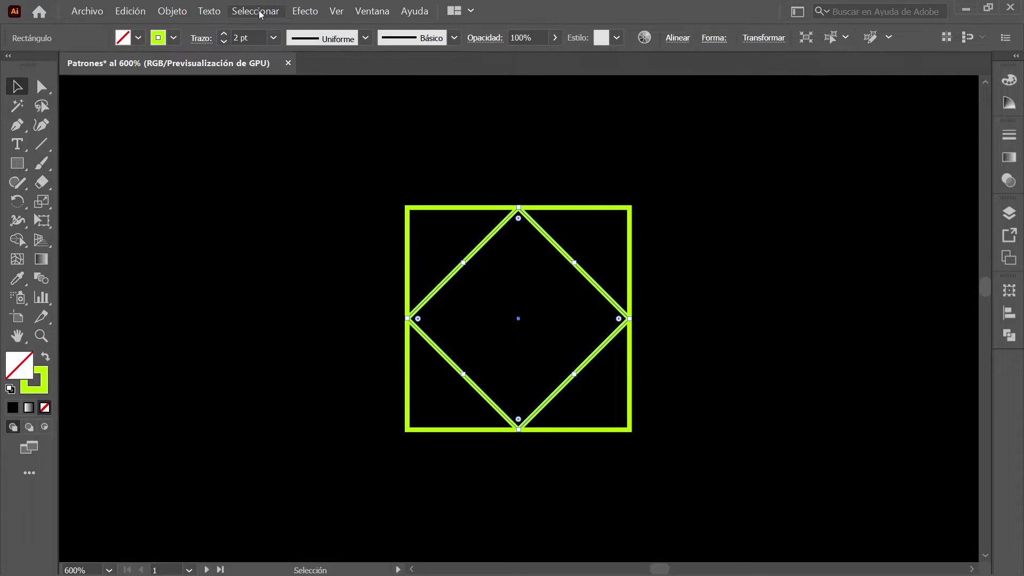
Step: Select all and group the square and diamond together
left_click(260, 11)
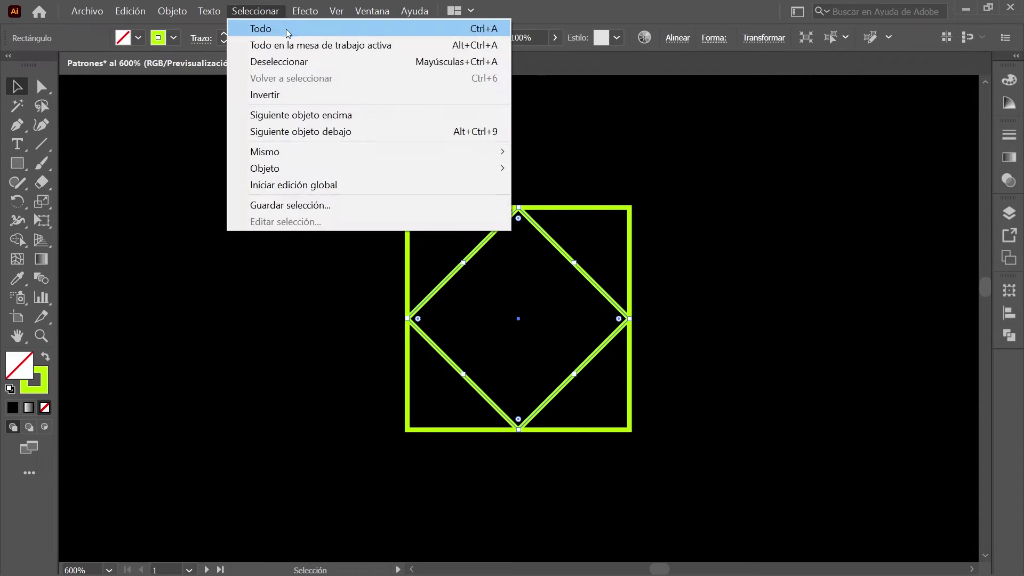
left_click(285, 28)
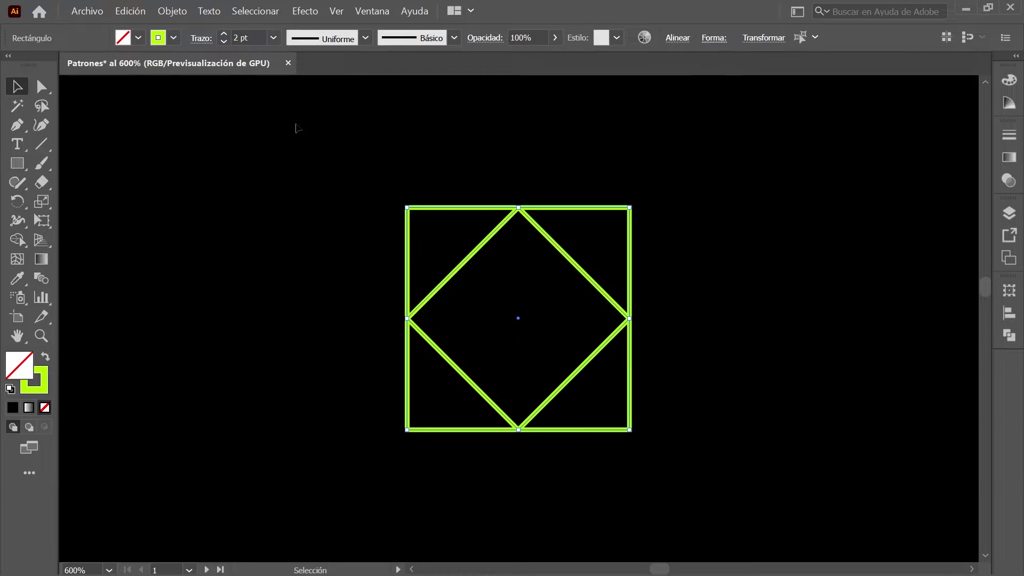
left_click(178, 12)
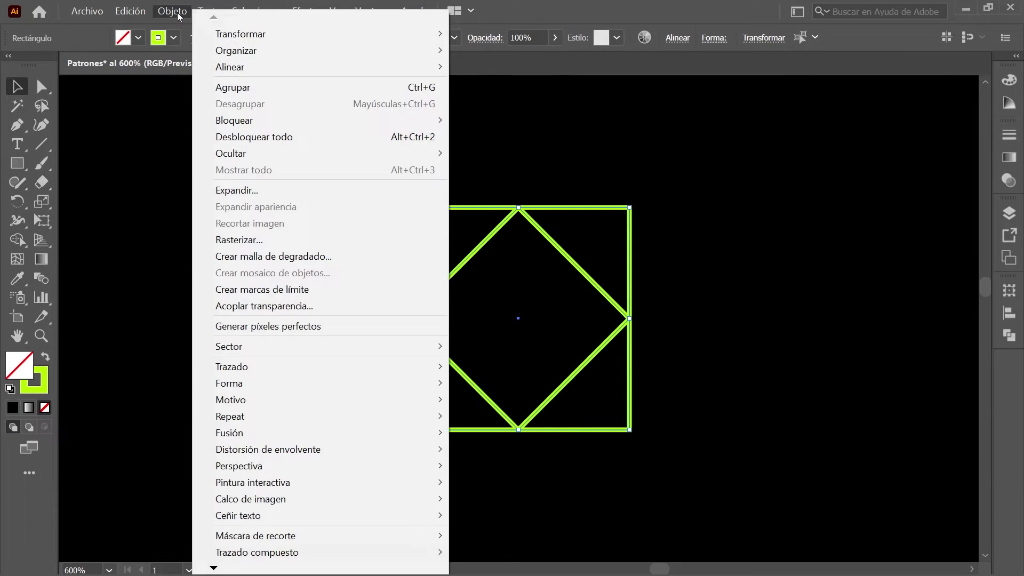
left_click(296, 88)
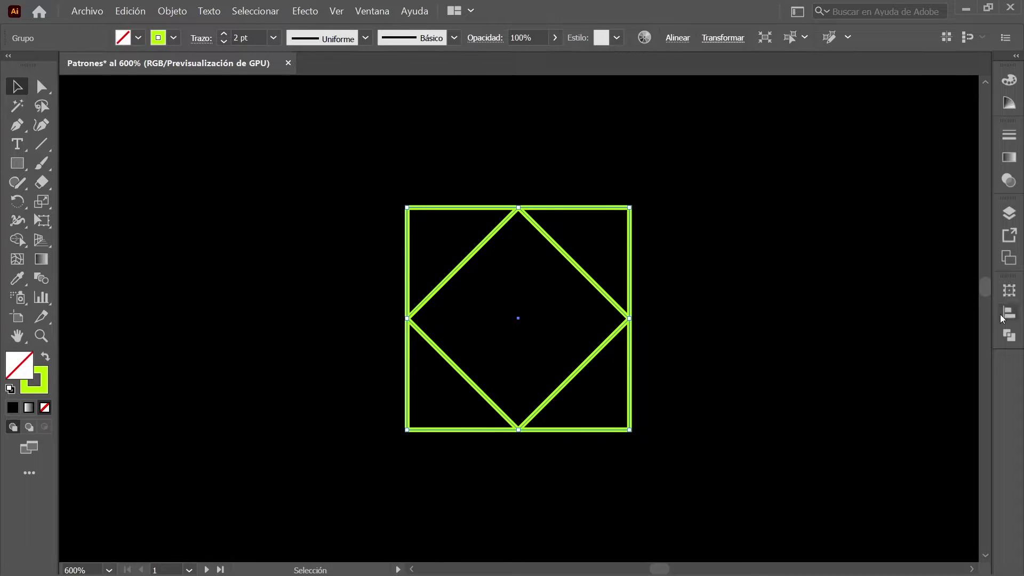
Step: Align the group to the artboard's left and top edges
left_click(1009, 313)
key("ctrl+0")
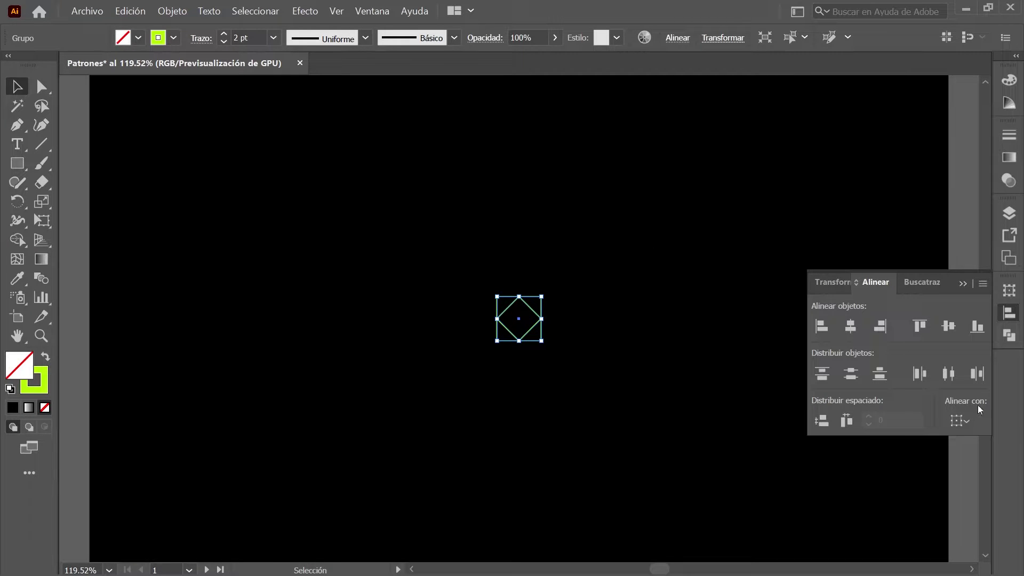
left_click(962, 421)
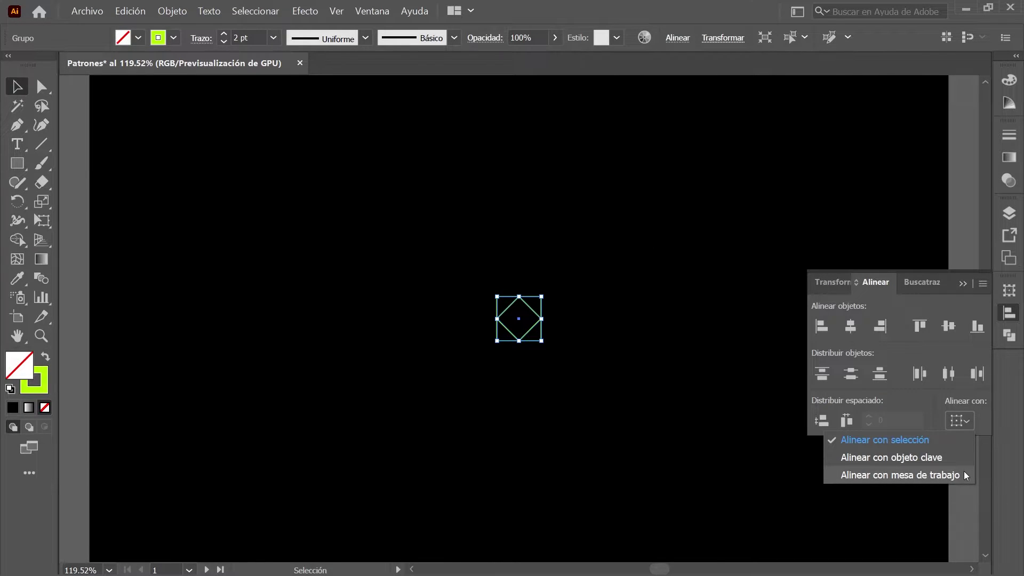
left_click(964, 475)
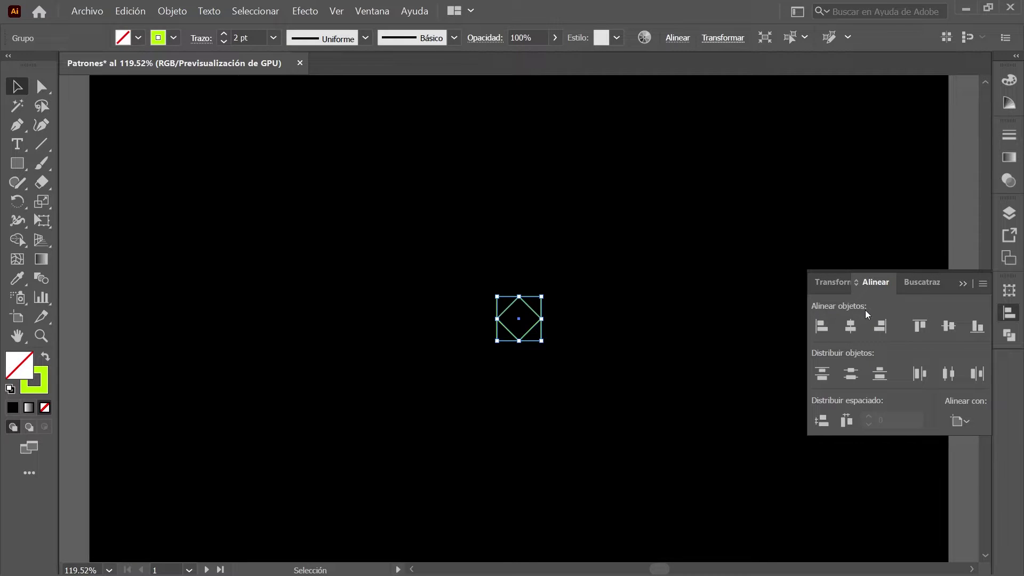
left_click(822, 326)
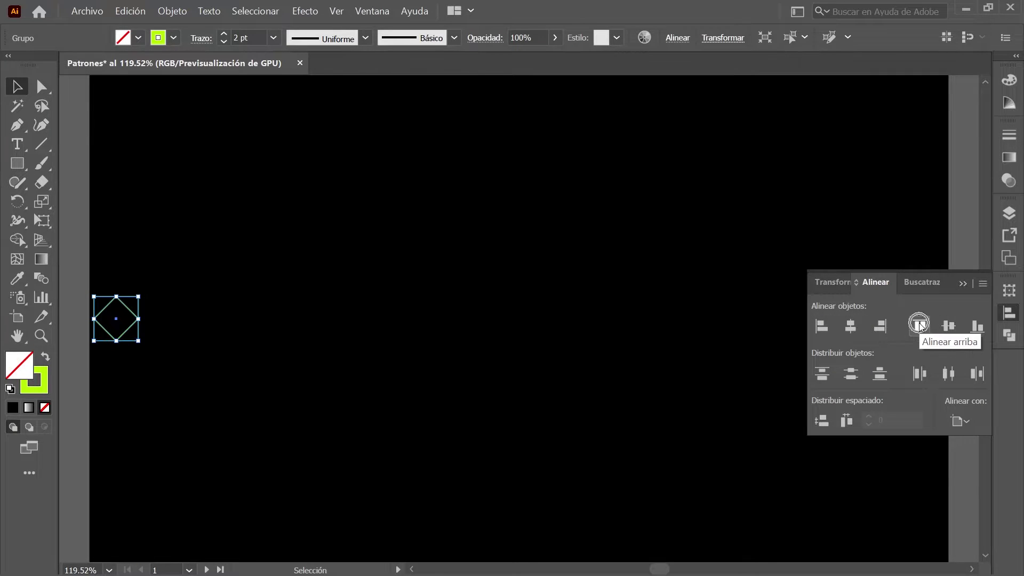
left_click(919, 325)
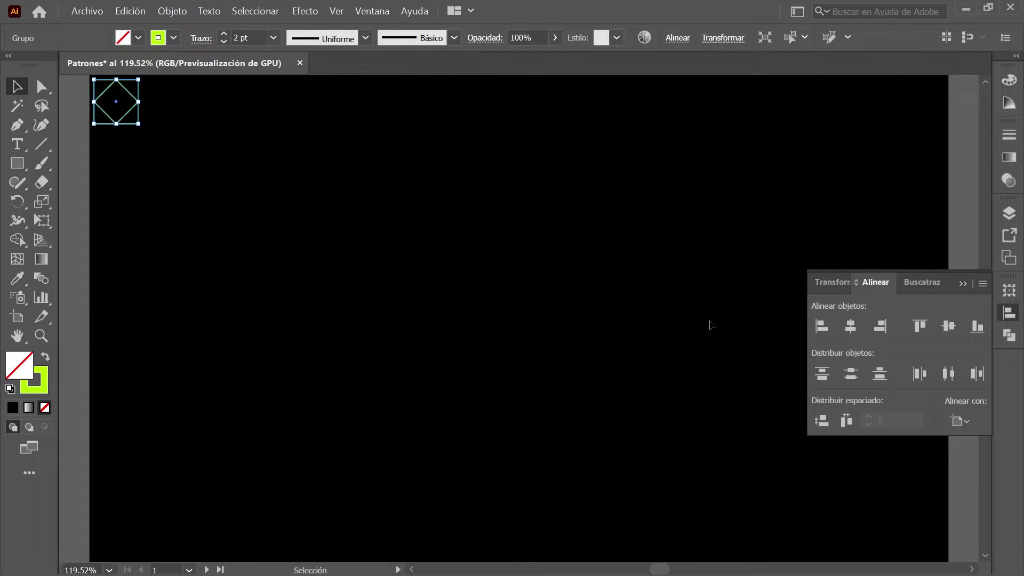
Step: Anchor the tile at the top-left reference point and resize it to 101.0526 × 98.1818 px, unproportioned
left_click(1009, 291)
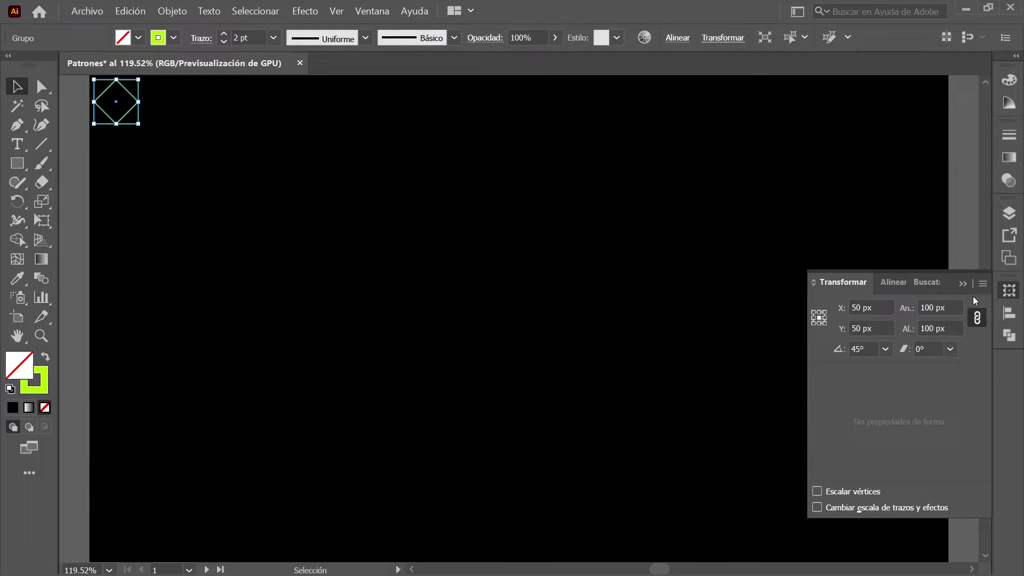
left_click(813, 313)
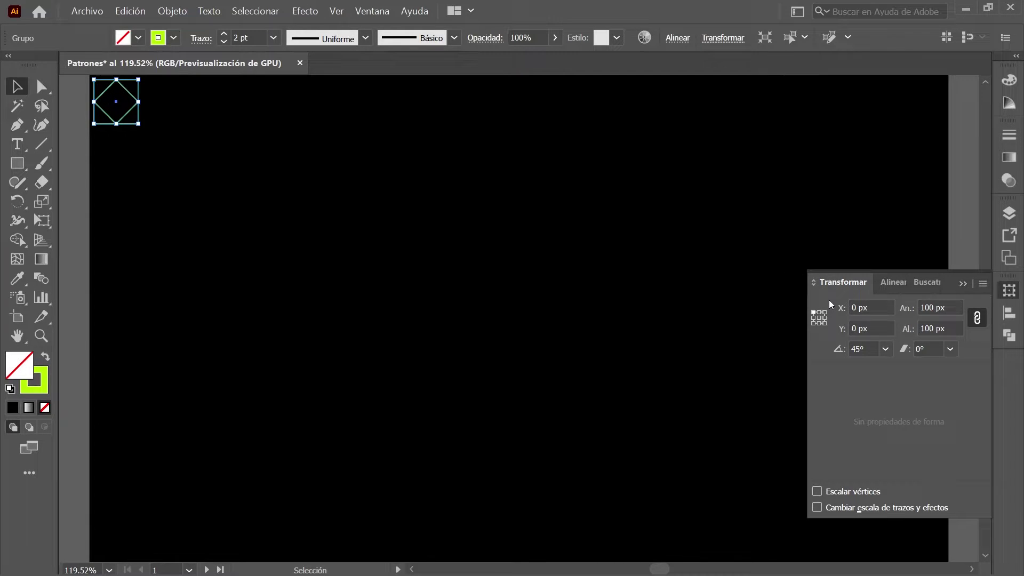
left_click(978, 318)
left_click(939, 308)
type("101")
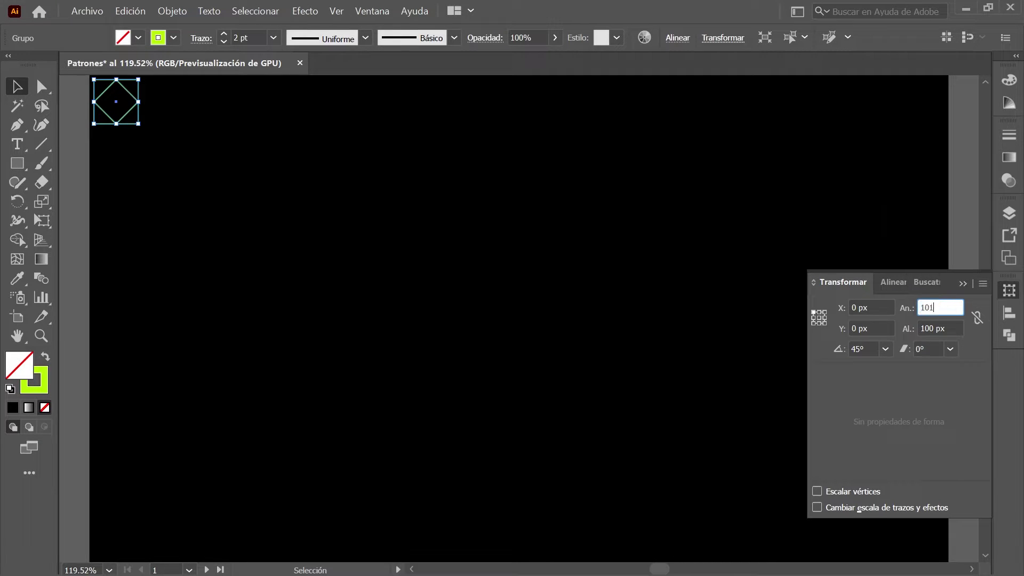
type(".0526")
key("Tab")
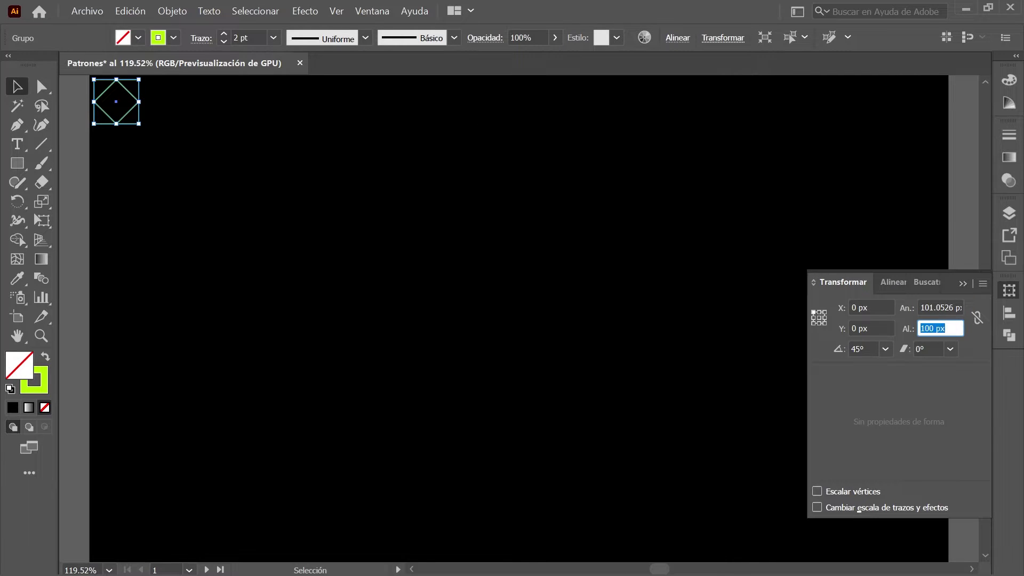
type("98.1818")
key("Return")
left_click(979, 278)
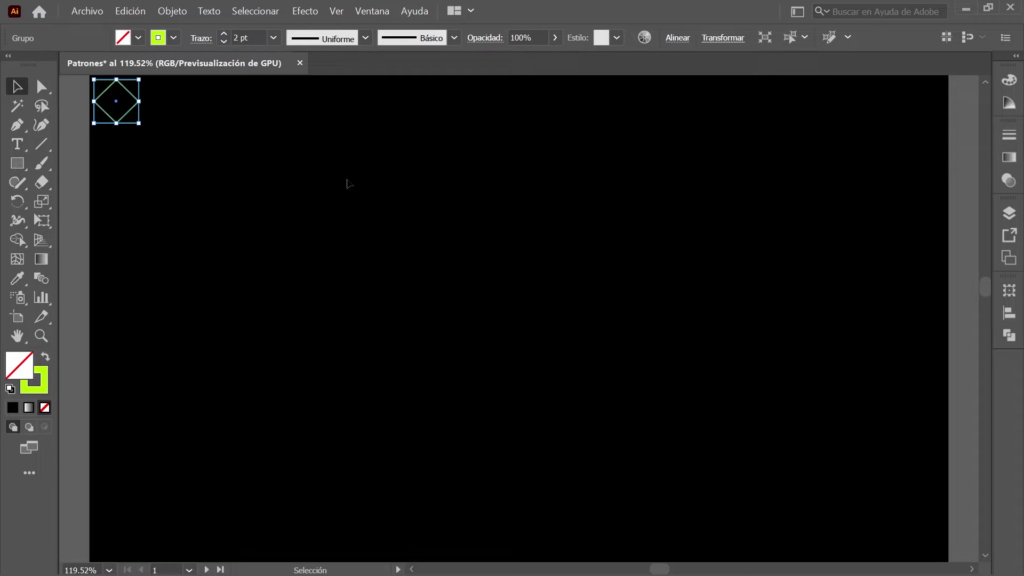
Step: Add a Transform effect moving the tile 101.0526 px horizontally with 18 copies
left_click(305, 11)
mouse_move(364, 155)
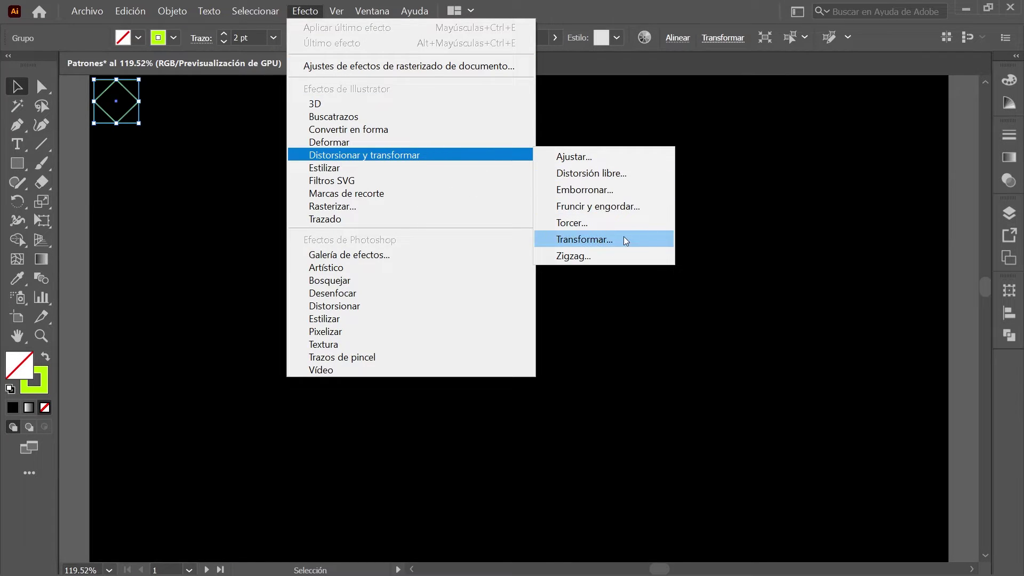
left_click(632, 240)
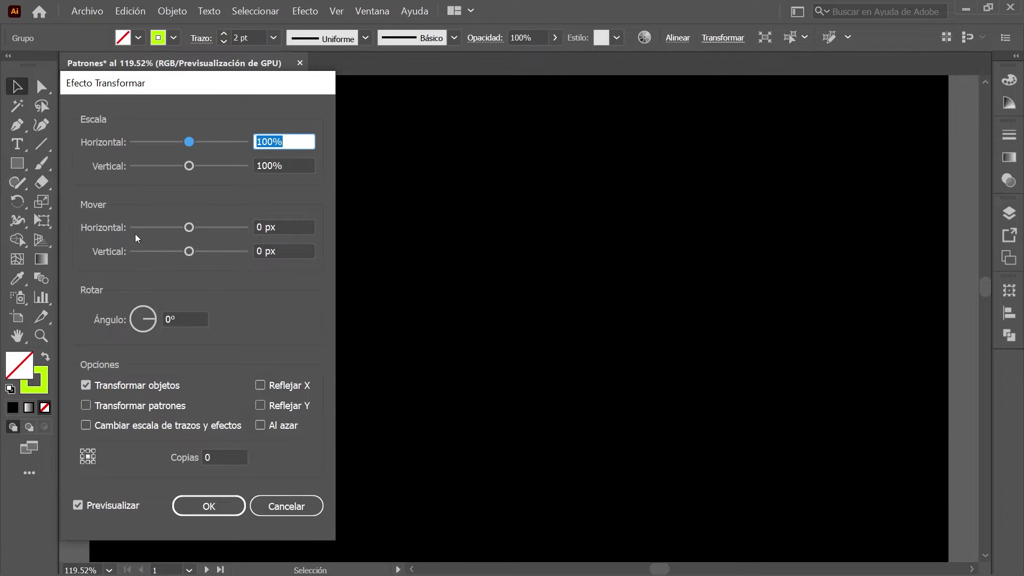
left_click(274, 227)
type("101.")
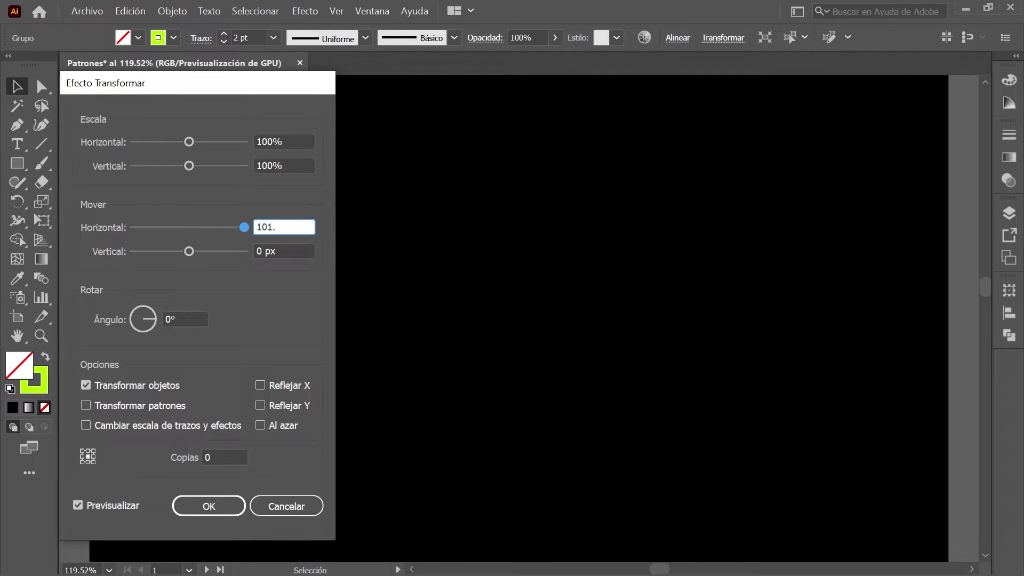
type("0526")
key("Tab")
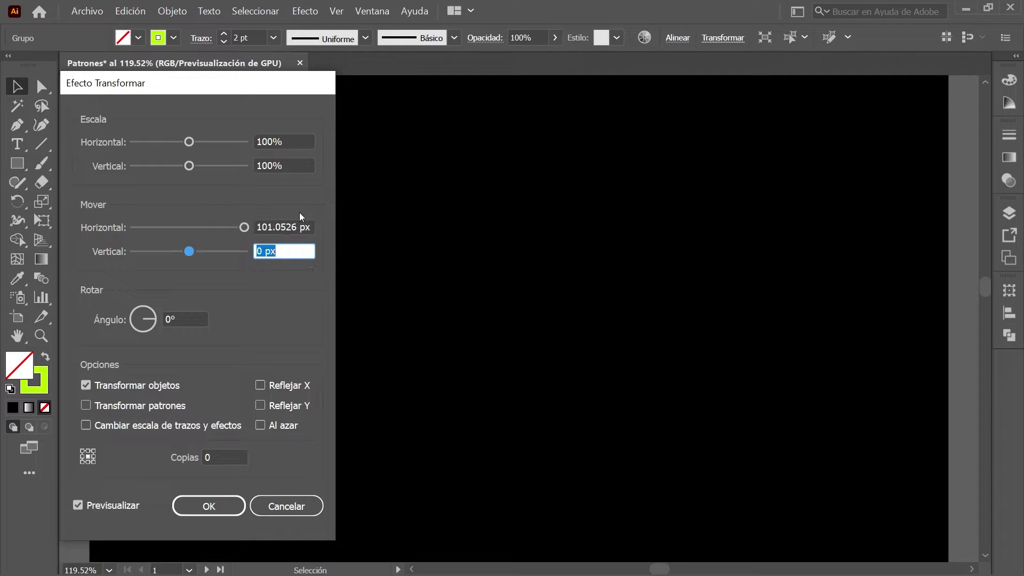
left_click(215, 455)
type("18")
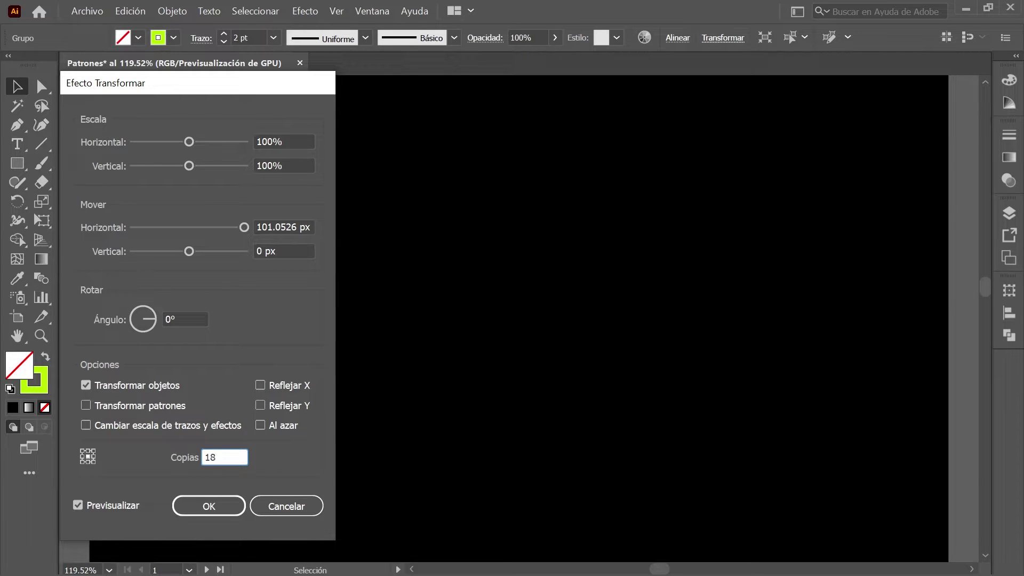
left_click(223, 511)
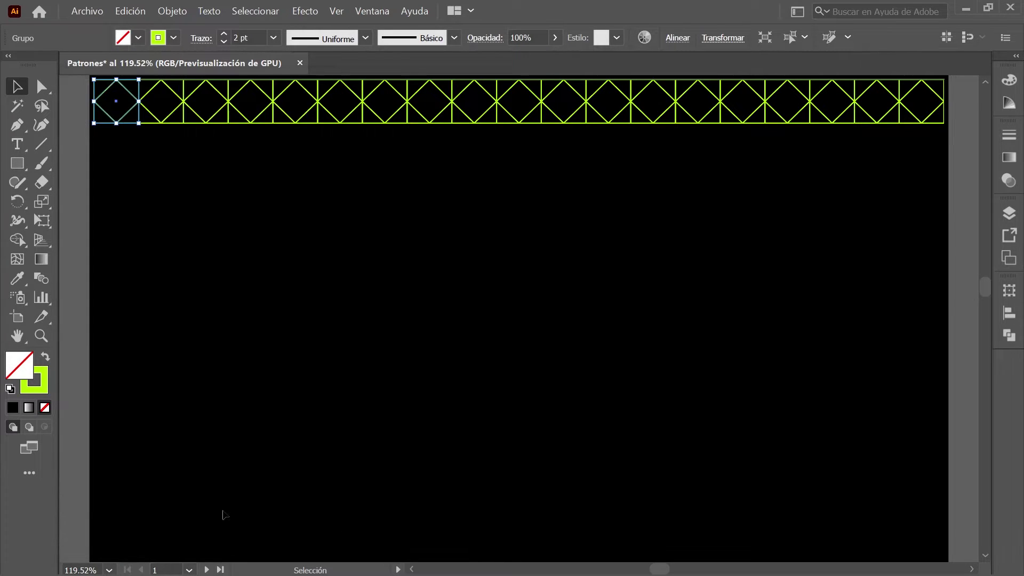
left_click(128, 124)
Step: Add a new Transform effect with 0 px horizontal, 98.1818 px vertical move and 10 copies
left_click(305, 11)
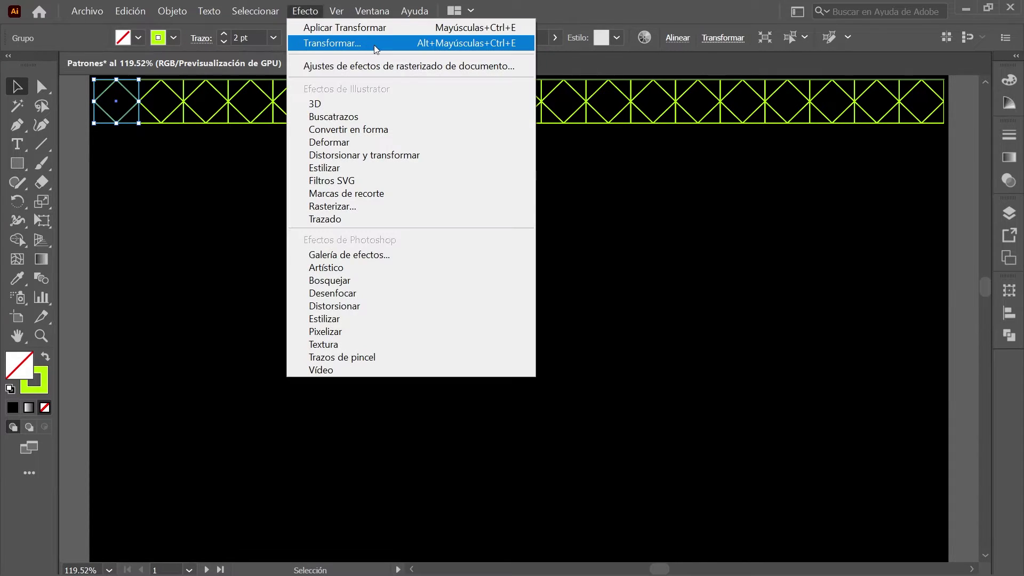
left_click(374, 45)
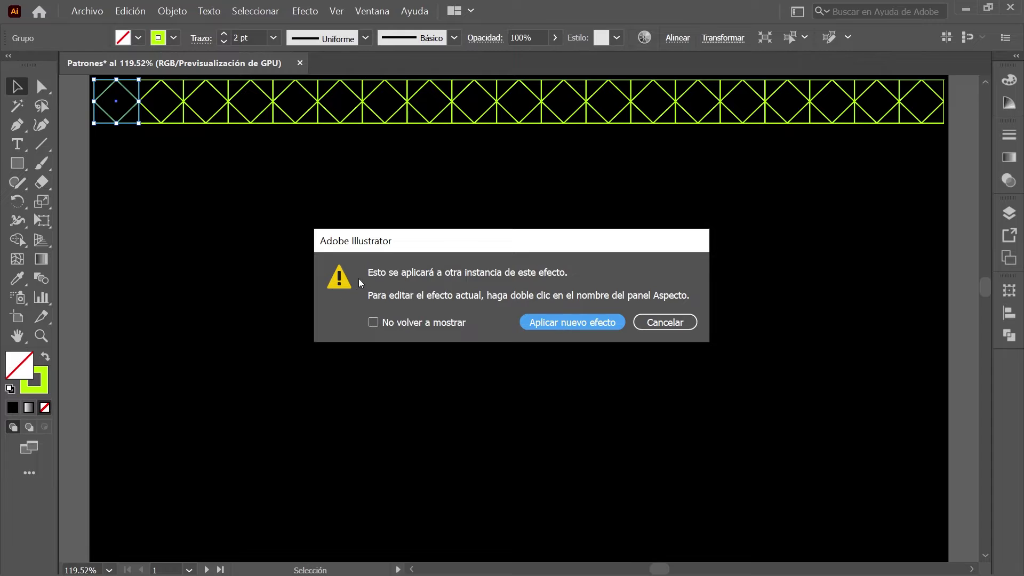
left_click(578, 324)
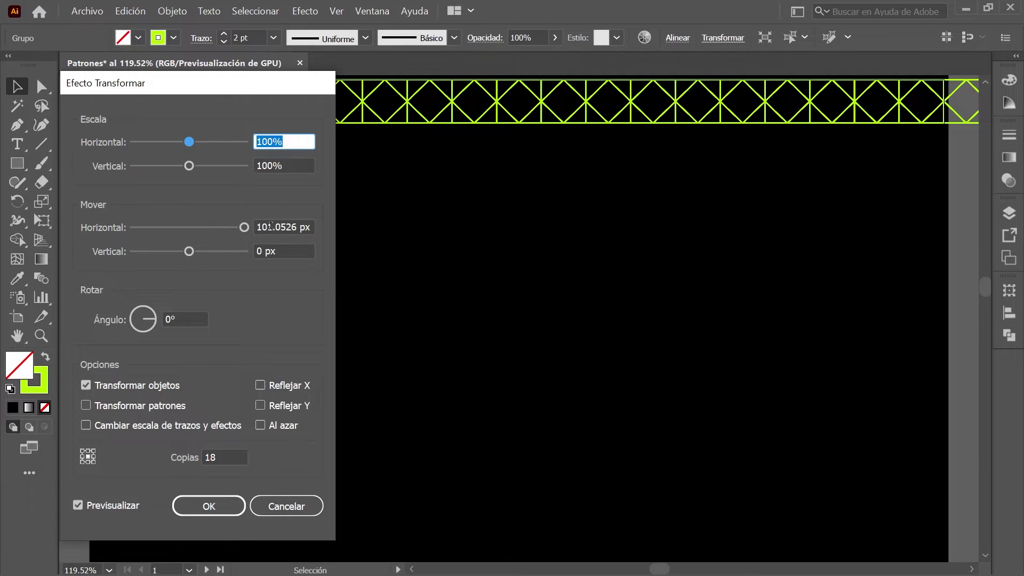
left_click(271, 225)
type("0")
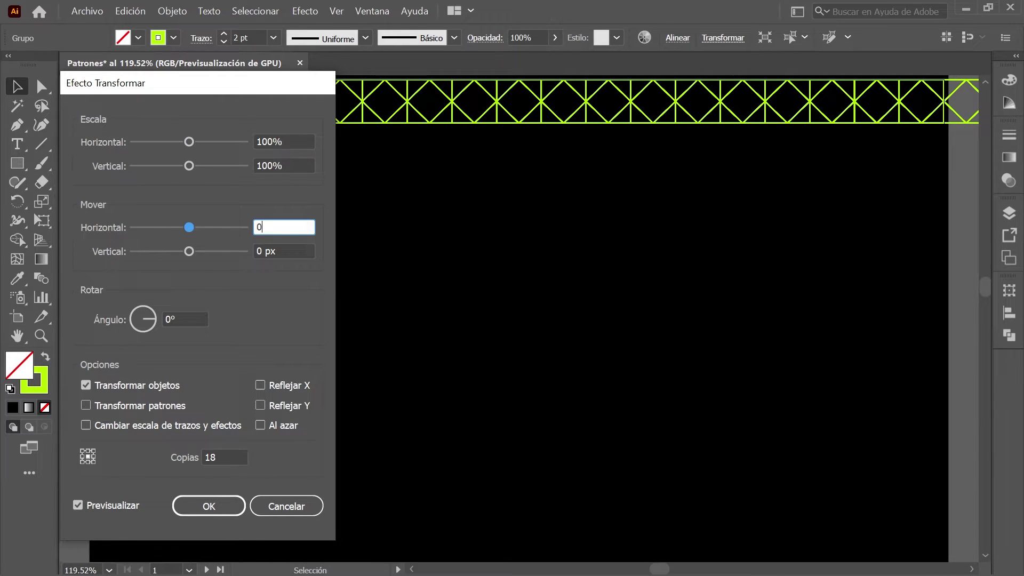
key("Tab")
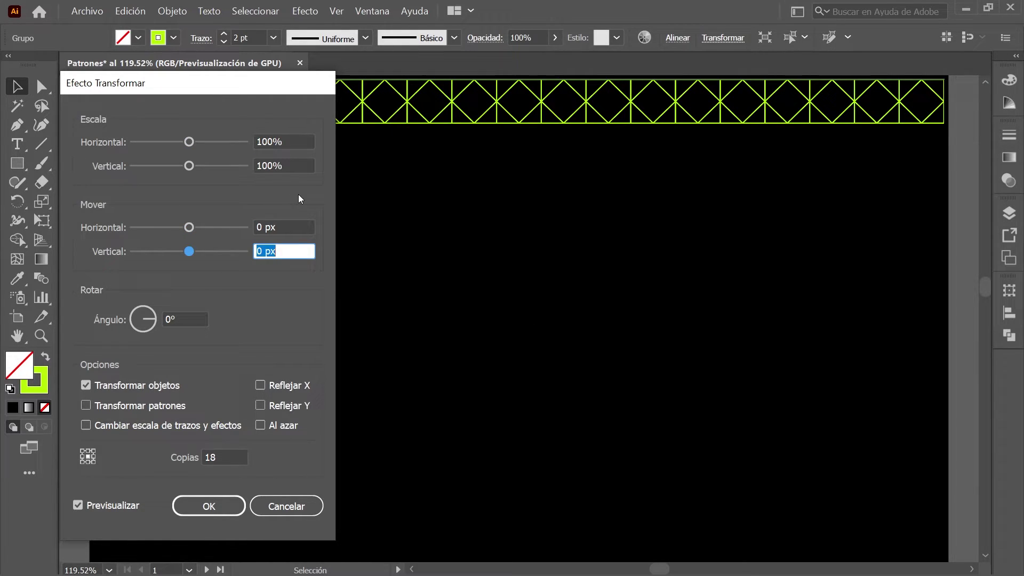
type("98.1818")
left_click(232, 457)
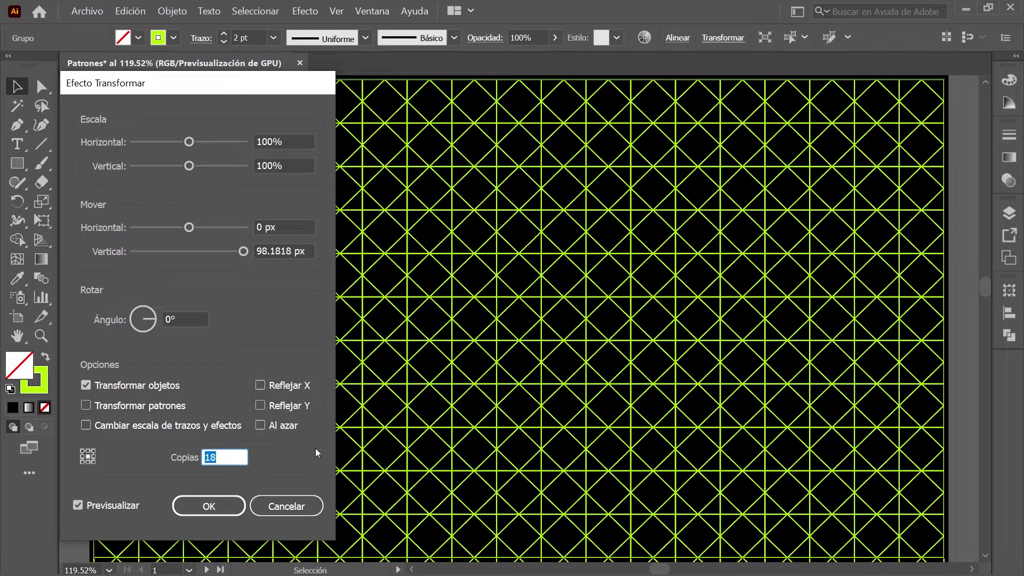
type("10")
key("Tab")
left_click(231, 504)
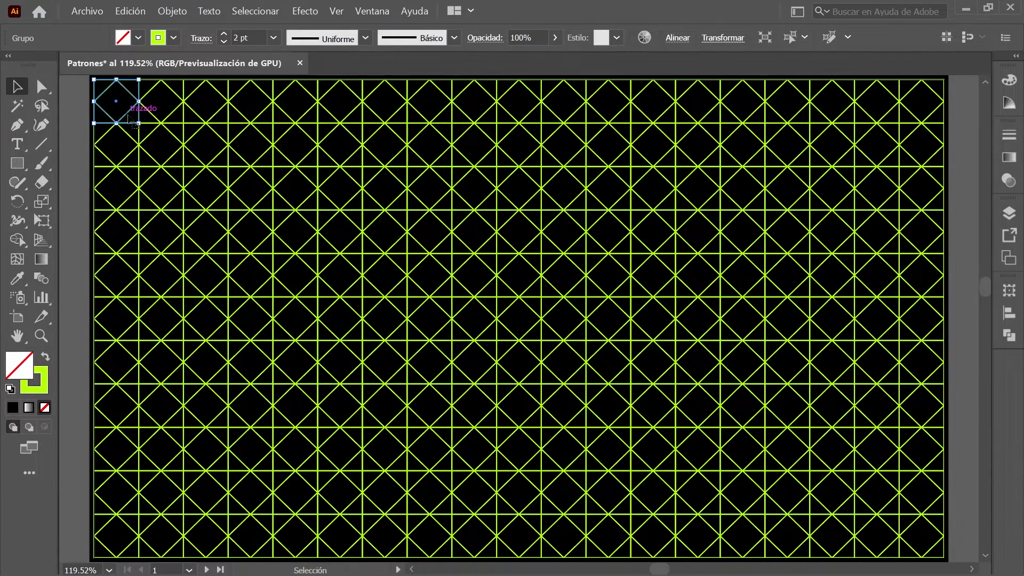
Step: Apply a 30% Pucker & Bloat (Fruncir y engordar) effect to the diamond grid
left_click(315, 13)
mouse_move(364, 156)
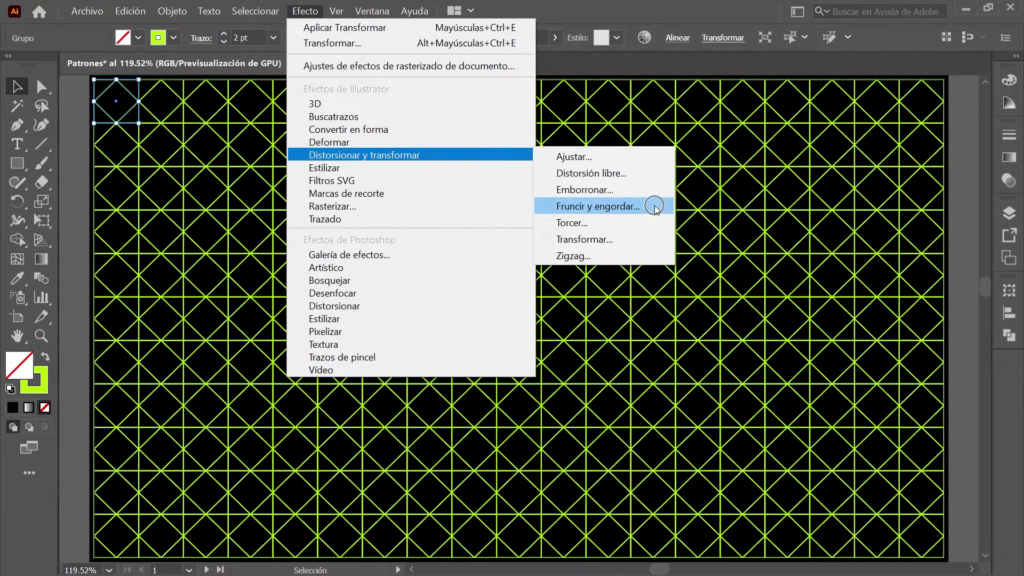
left_click(655, 206)
left_click_drag(286, 98, 323, 101)
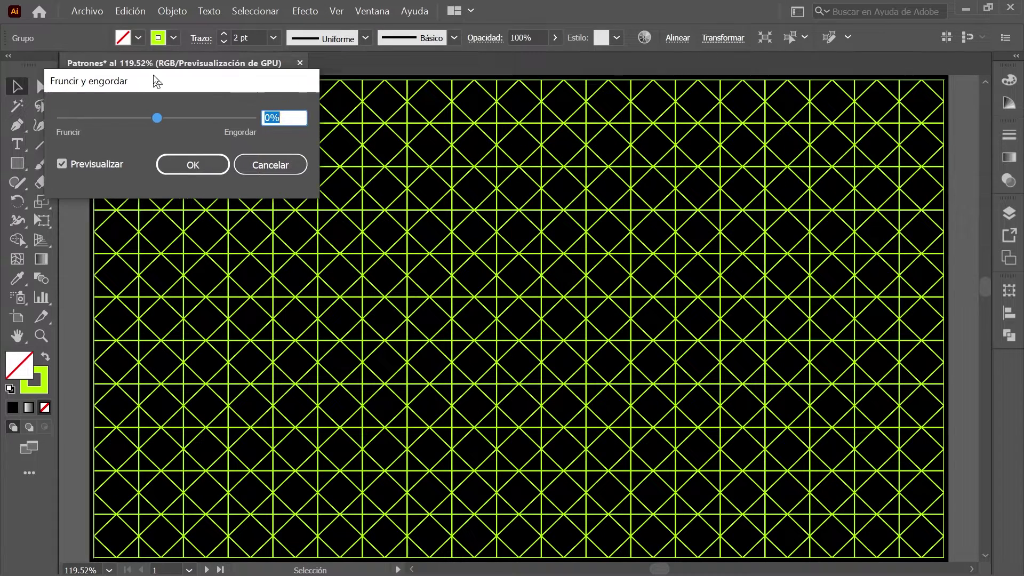
type("30")
key("Tab")
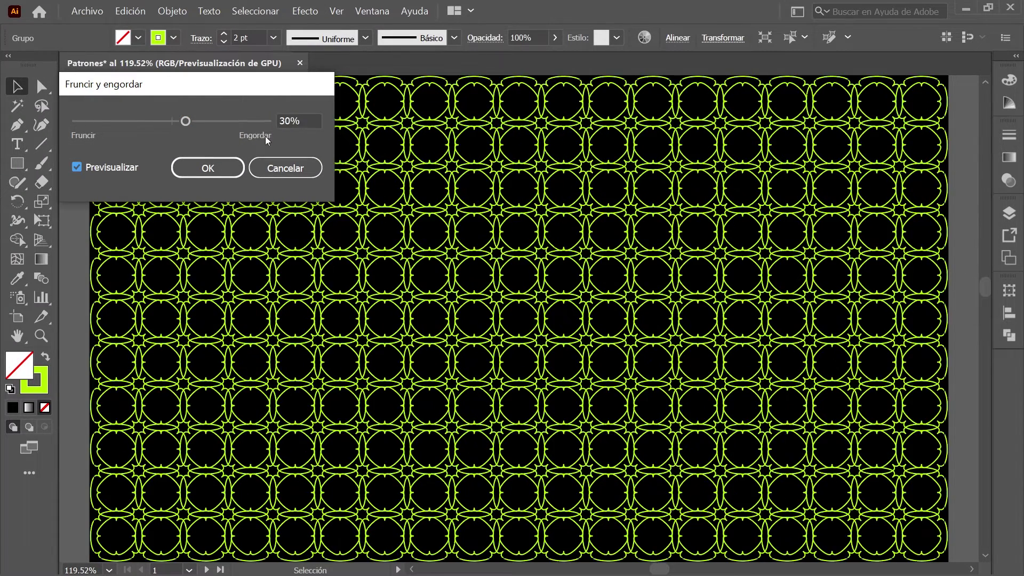
left_click(209, 167)
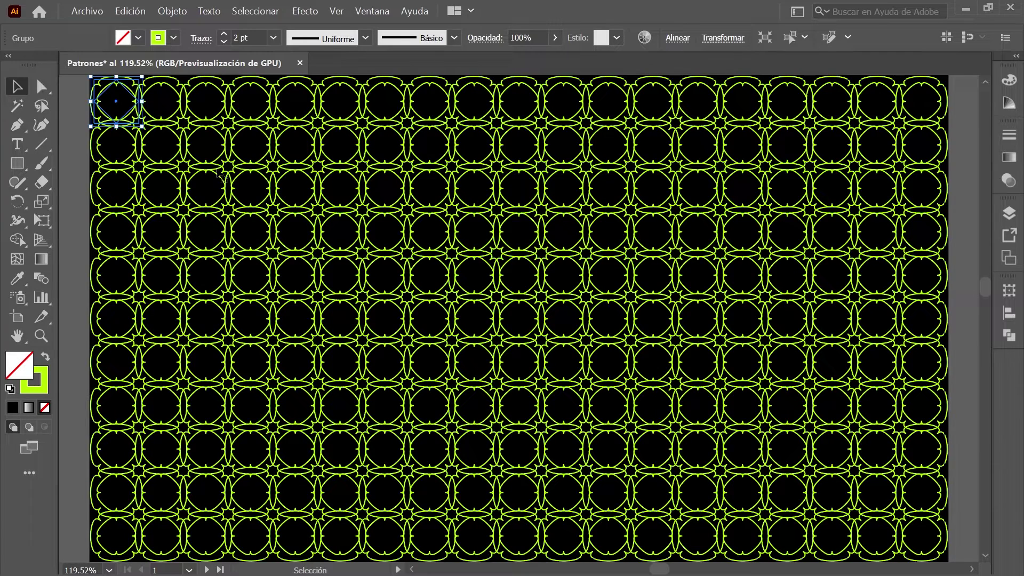
Step: Unlock all artwork, select everything and cut it from the first artboard
left_click(172, 12)
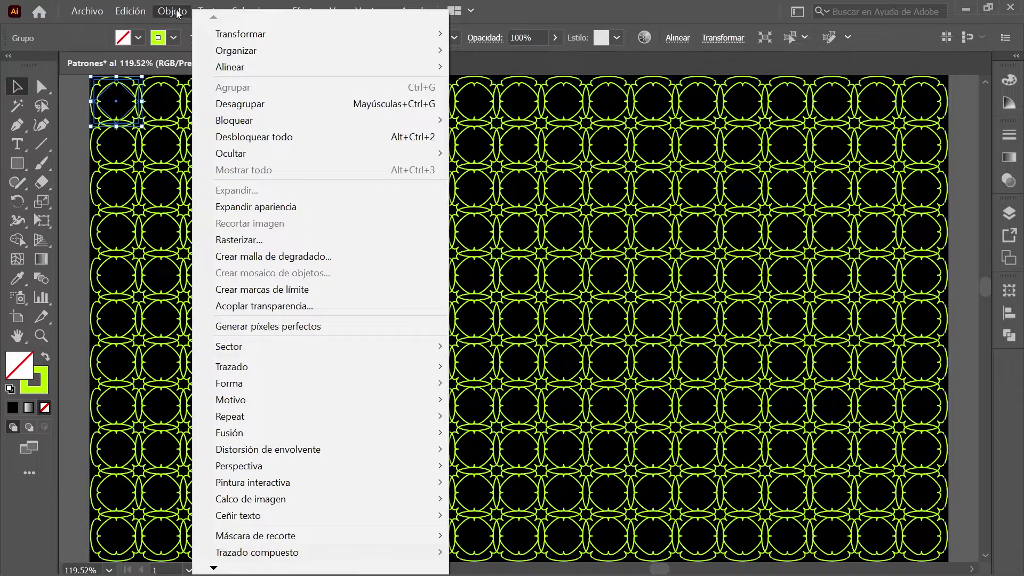
left_click(342, 138)
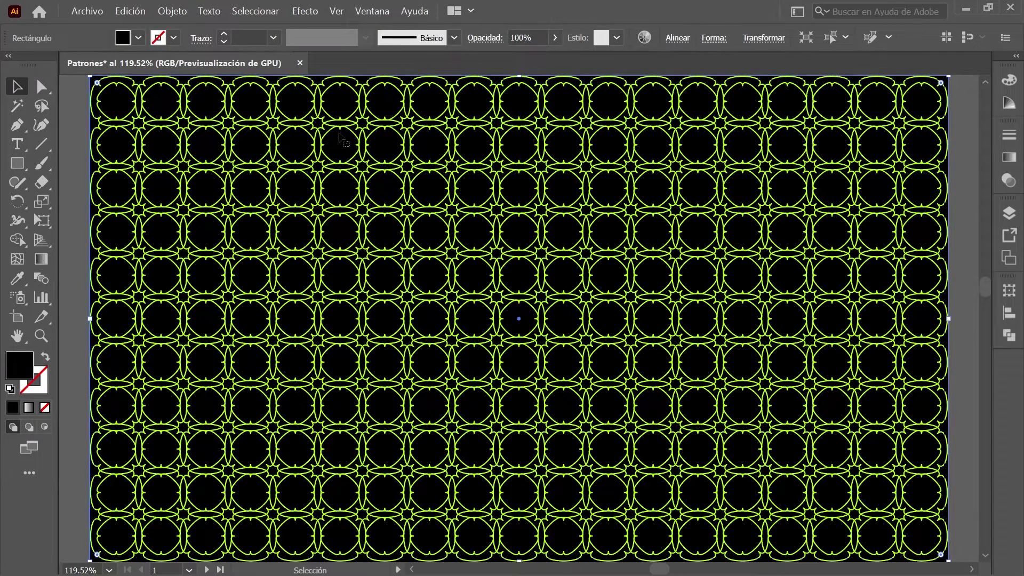
left_click(273, 16)
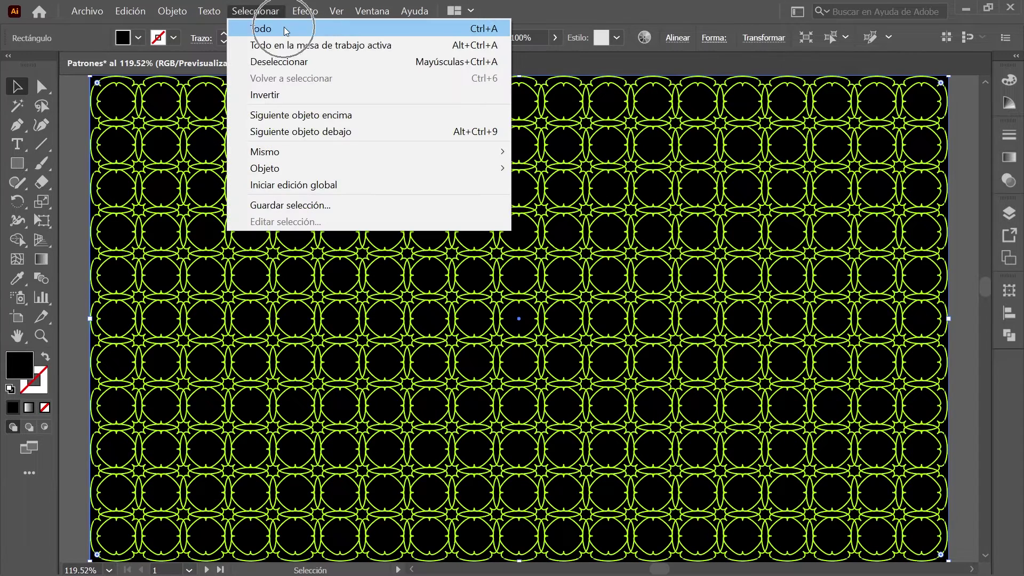
left_click(283, 27)
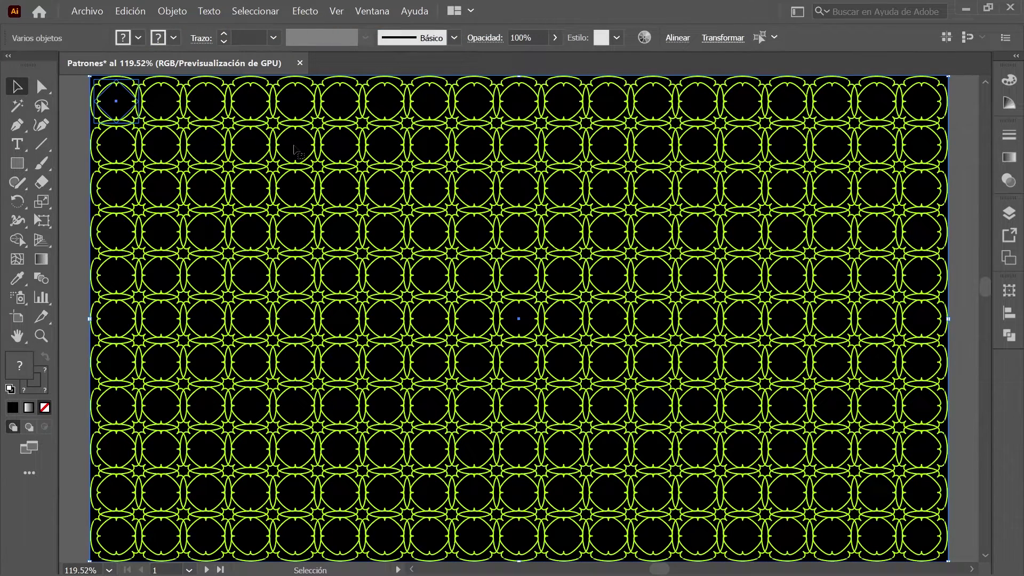
left_click(130, 12)
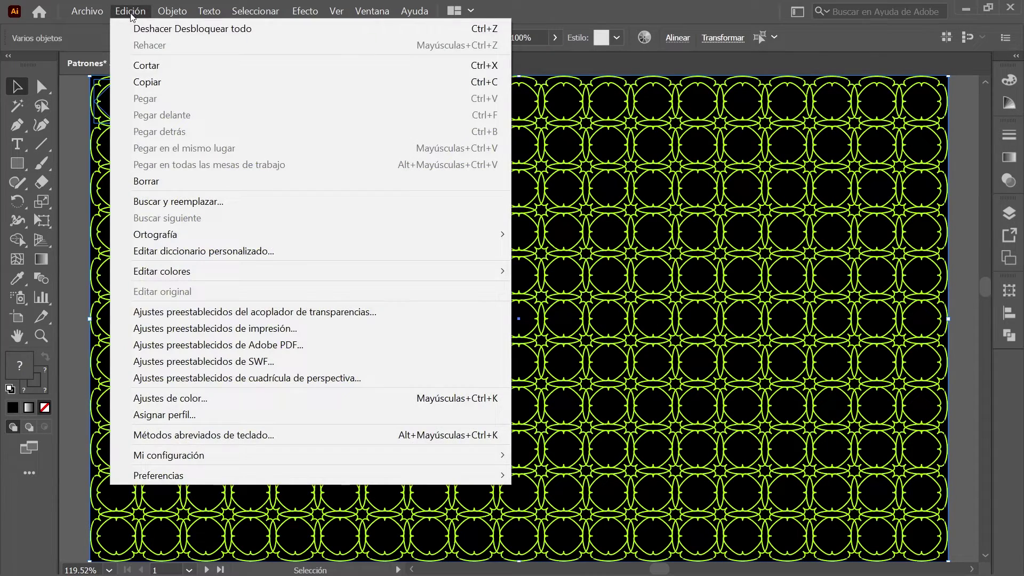
left_click(177, 65)
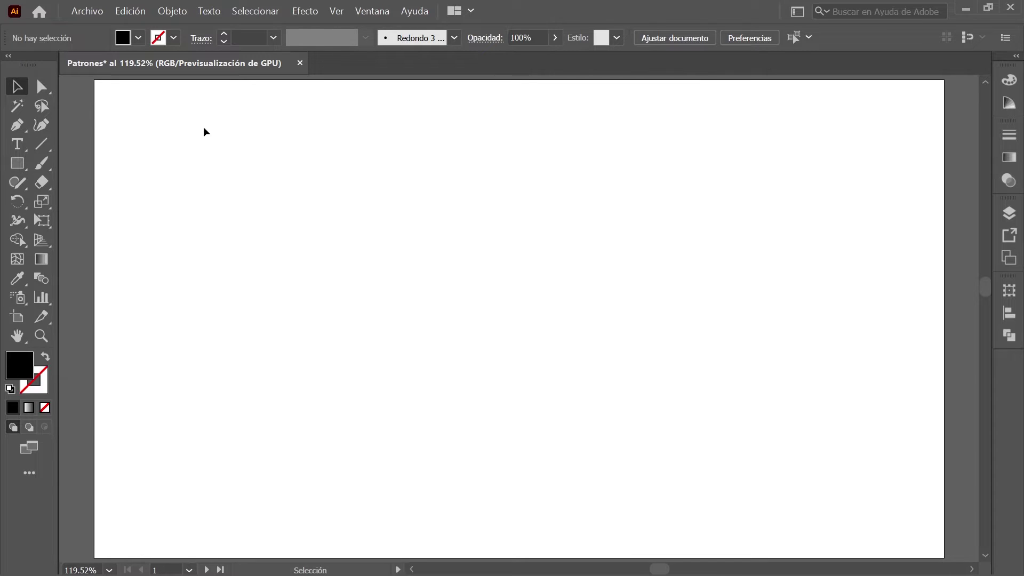
Step: Fit all six artboards in the window
left_click(337, 13)
left_click(508, 119)
left_click(508, 119)
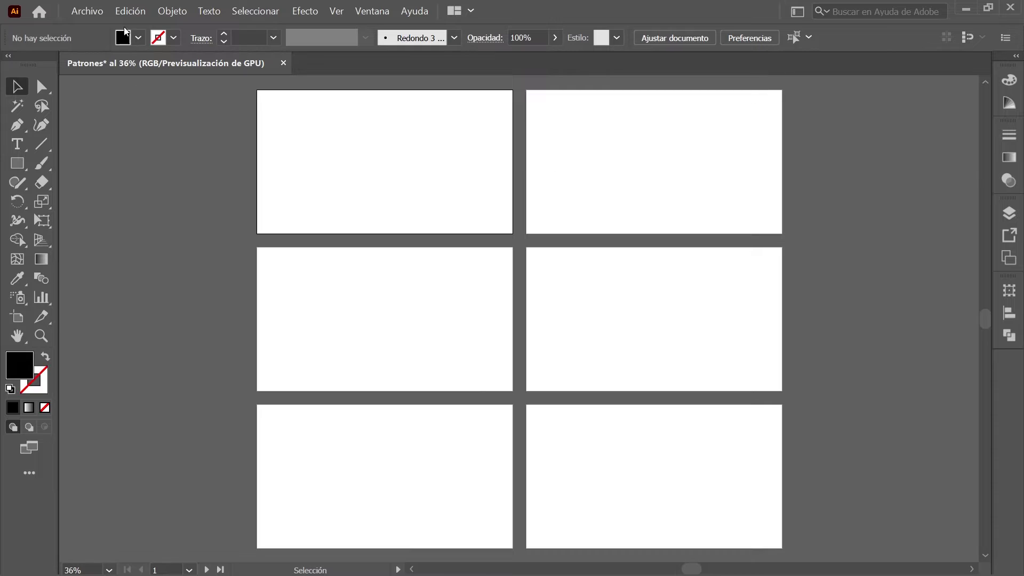
Step: Paste the background and pattern onto all six artboards, then zoom to artboard 2
left_click(129, 12)
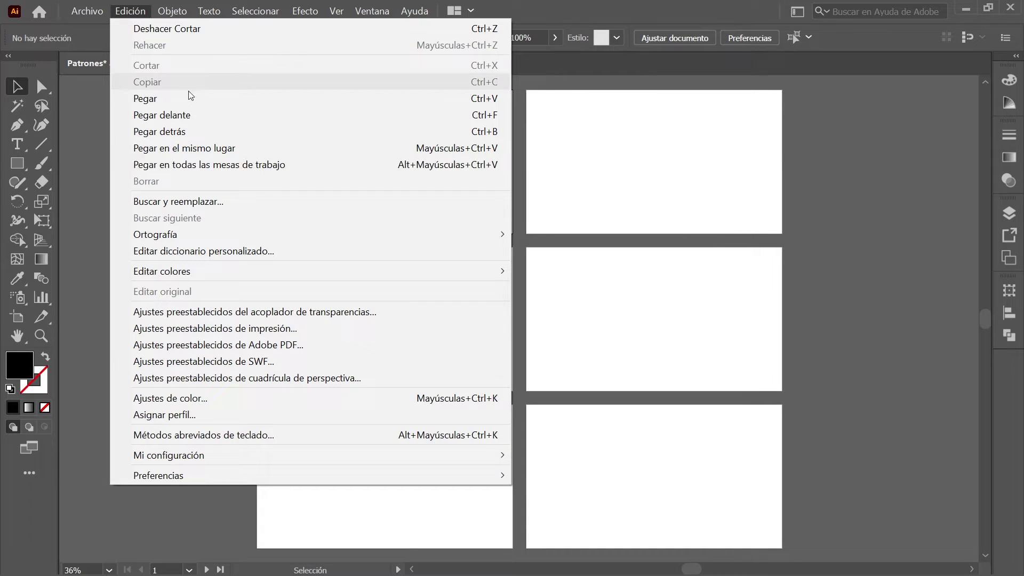
left_click(299, 165)
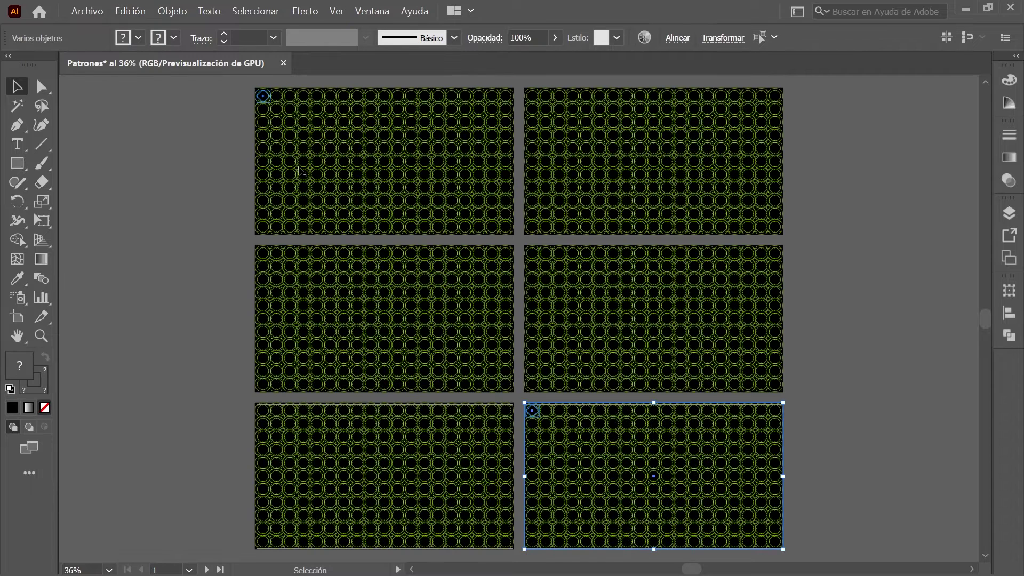
left_click(1013, 260)
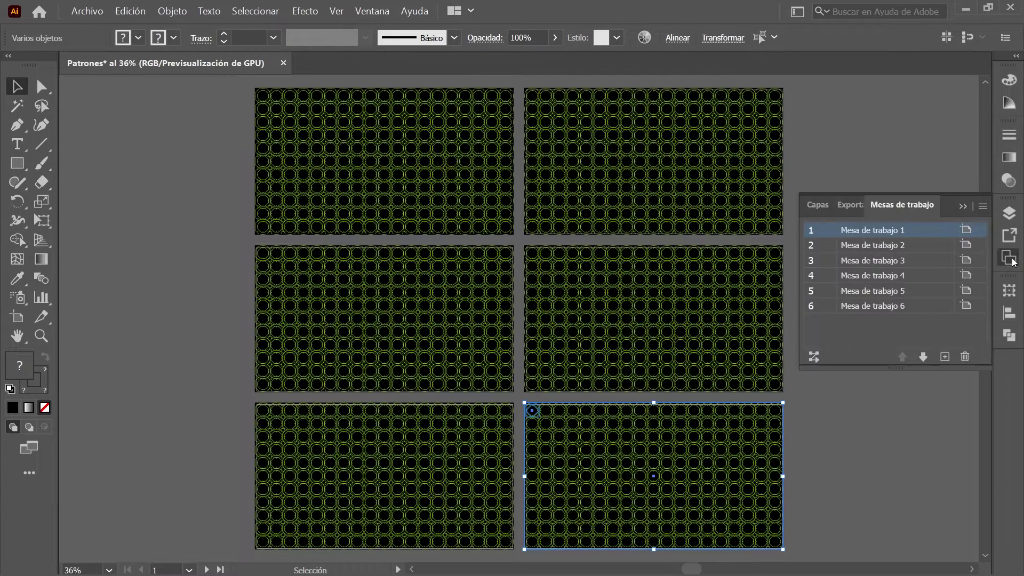
double_click(934, 246)
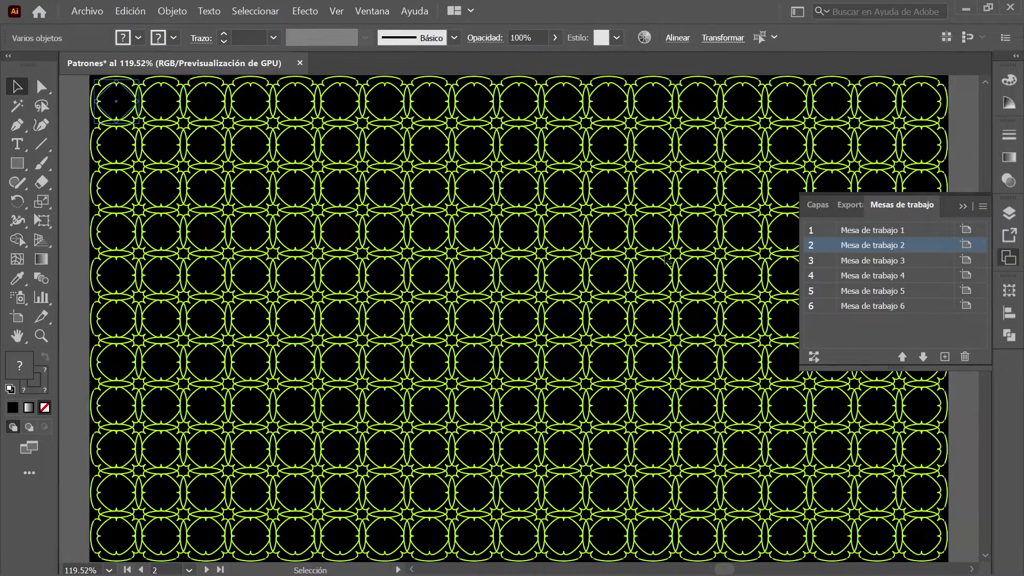
Step: Change the artboard 2 pattern's Fruncir y engordar effect to a -30% pucker
left_click(110, 123)
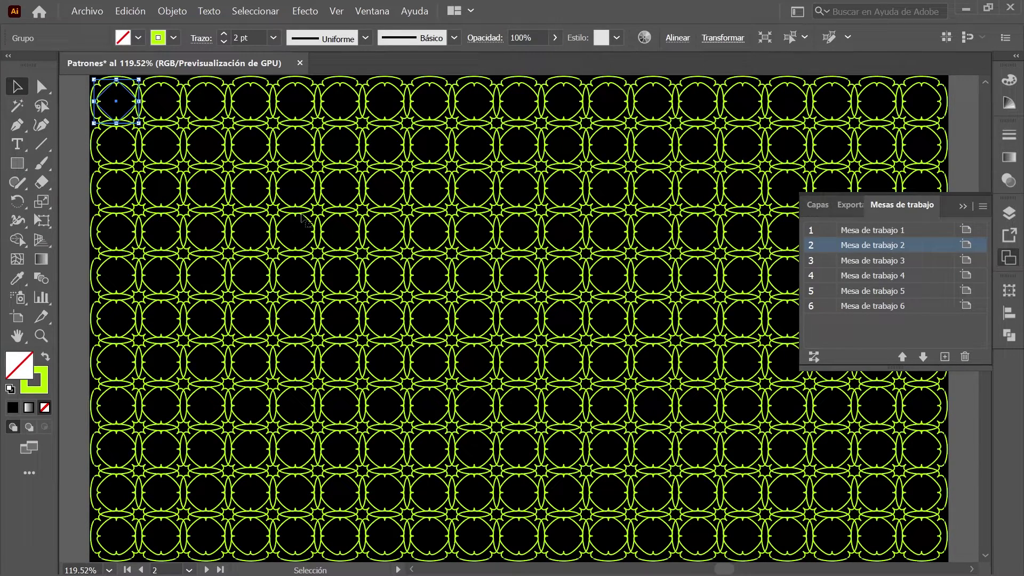
key("ctrl+a")
left_click(378, 11)
left_click(525, 41)
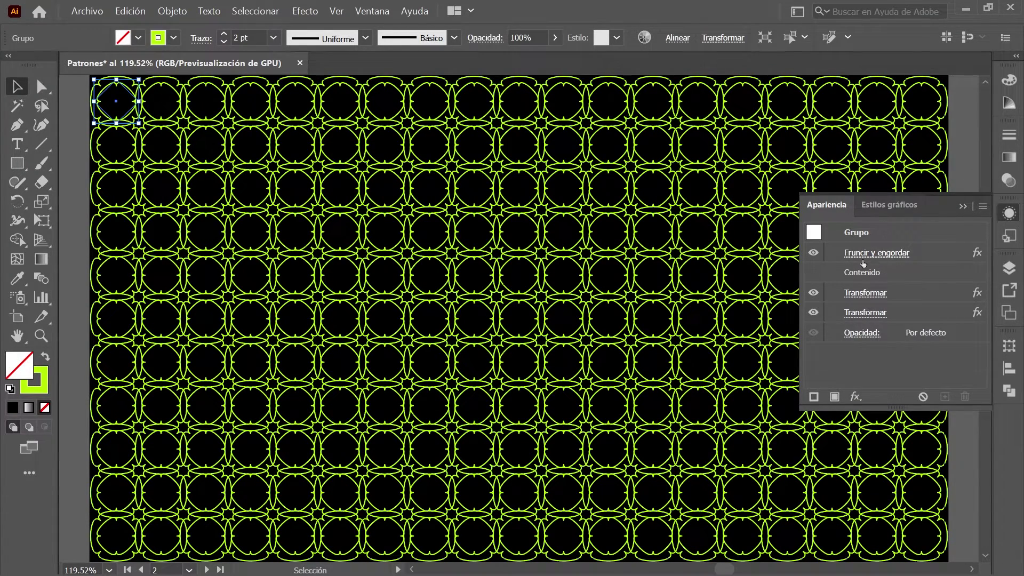
left_click(906, 260)
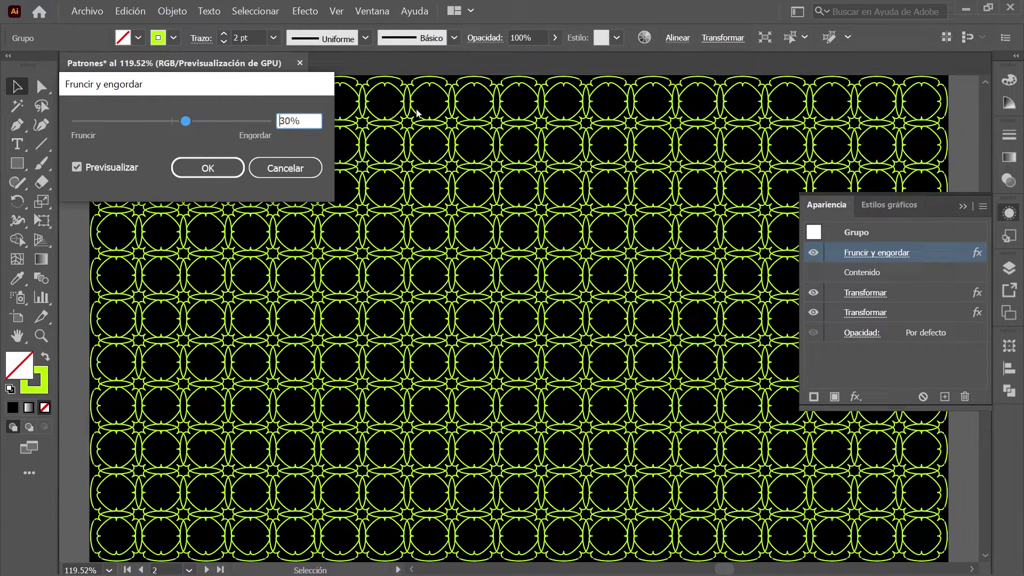
type("-30%")
key("Tab")
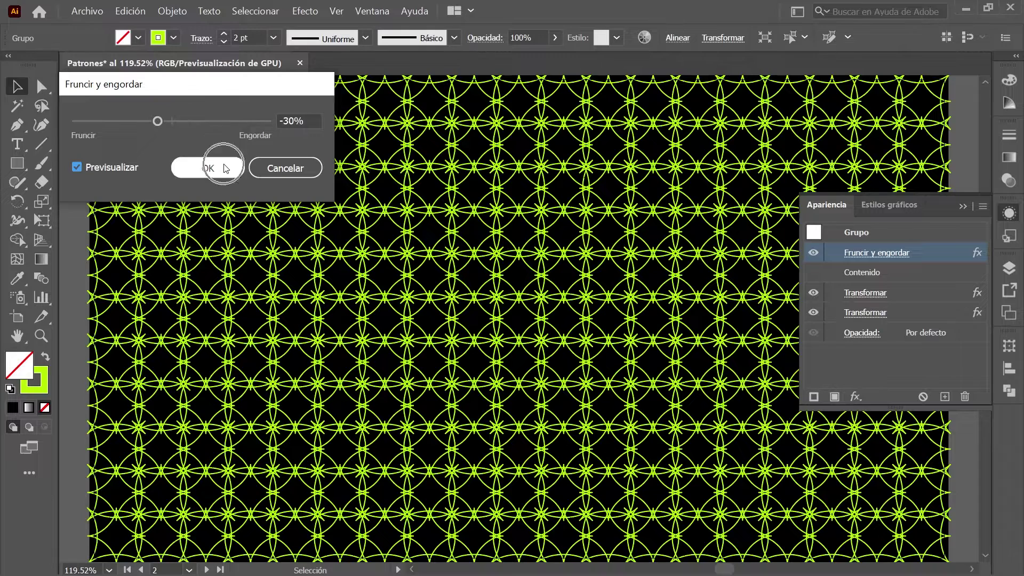
left_click(208, 167)
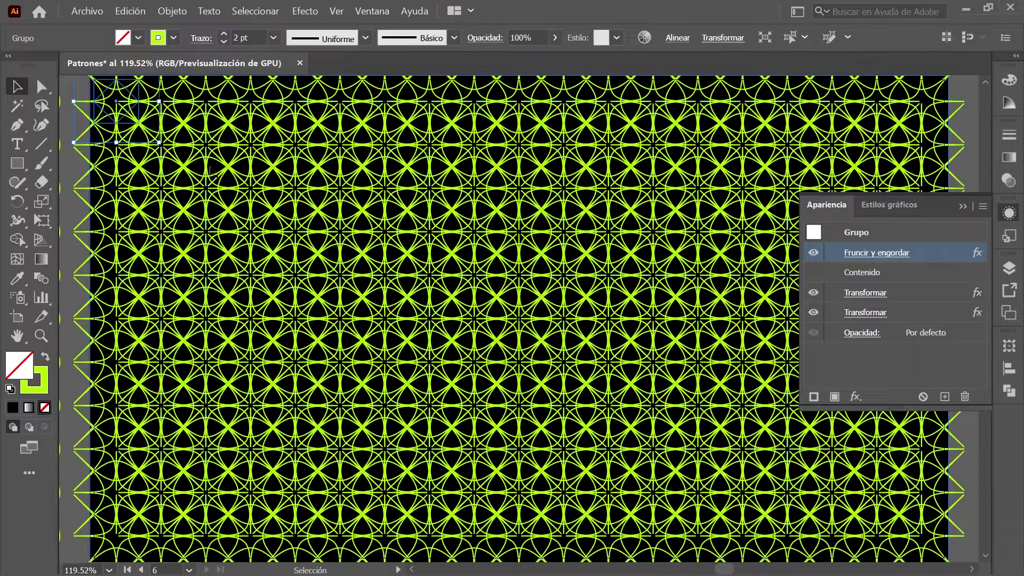
Step: Select all six artboard patterns, expand their appearance into paths, and deselect
left_click(337, 11)
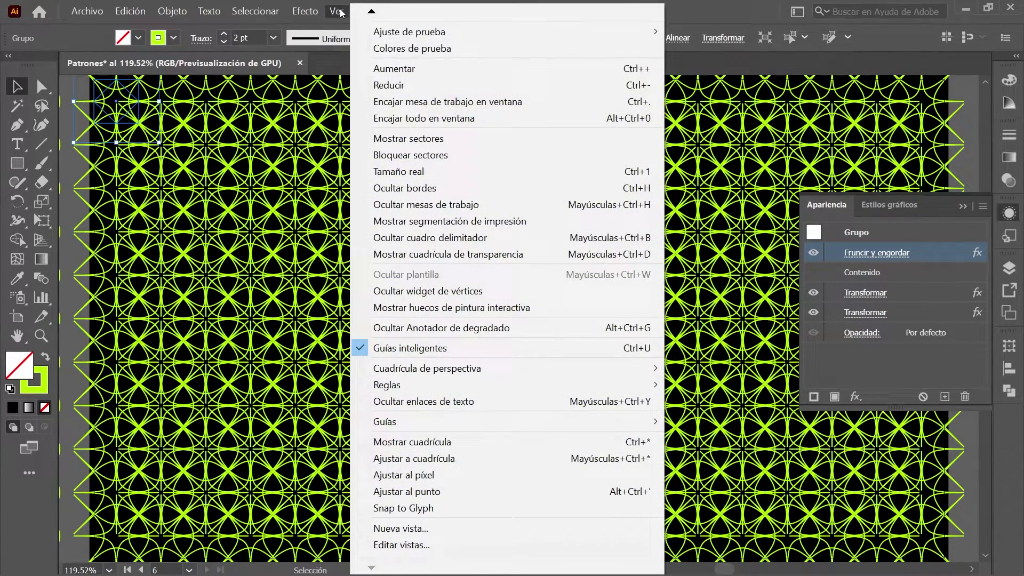
left_click(501, 120)
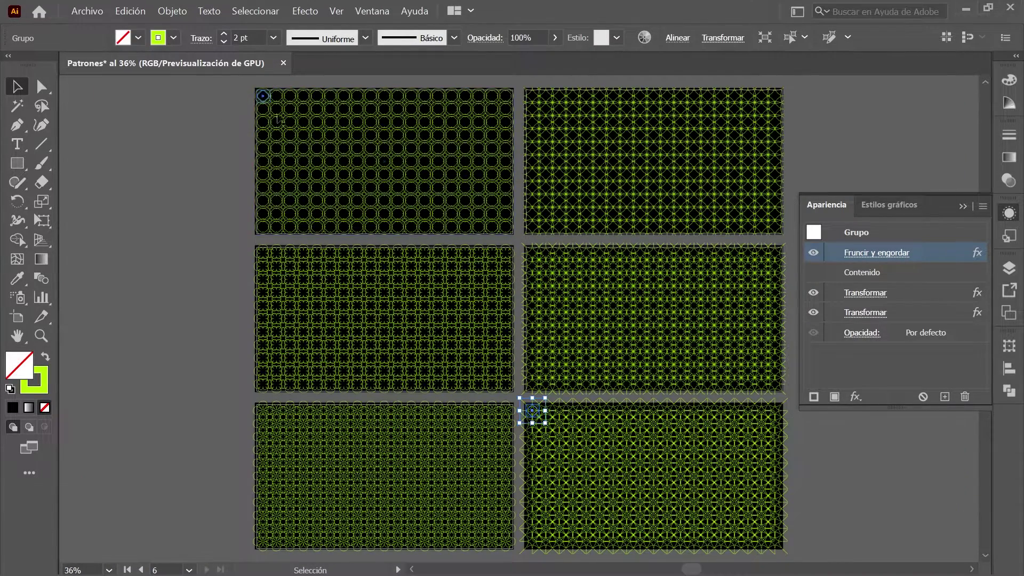
left_click(259, 12)
left_click(293, 27)
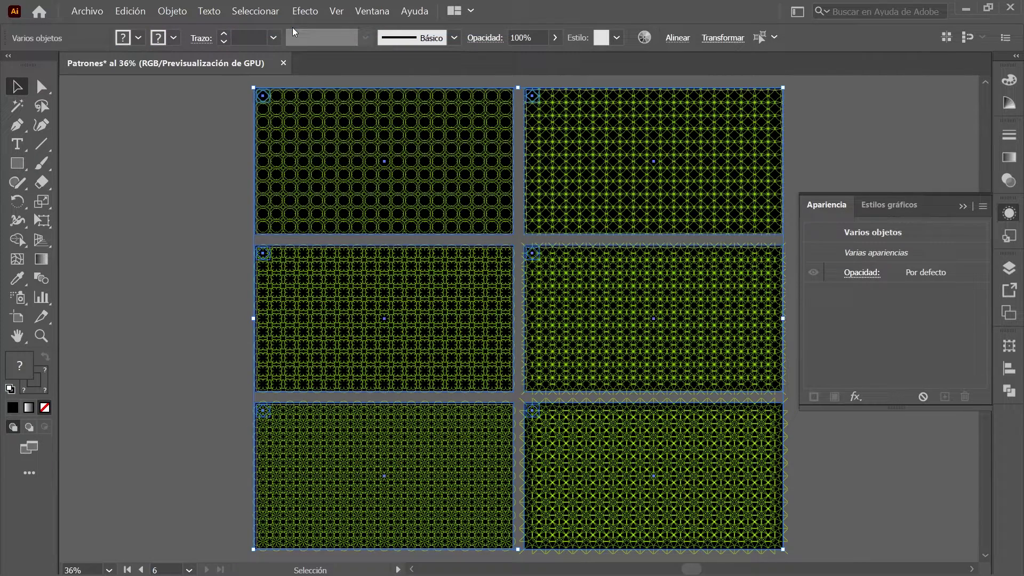
left_click(184, 13)
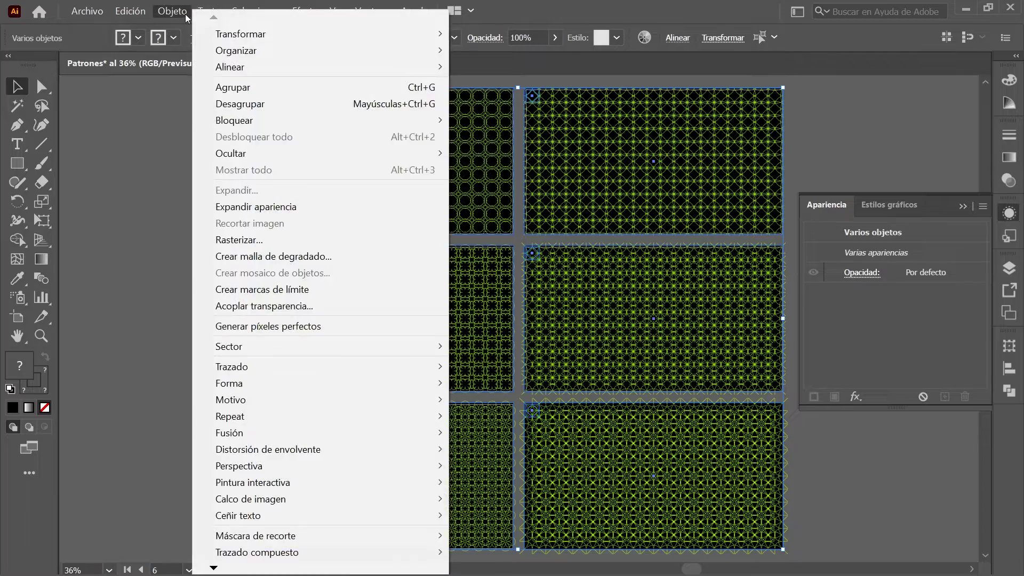
left_click(310, 206)
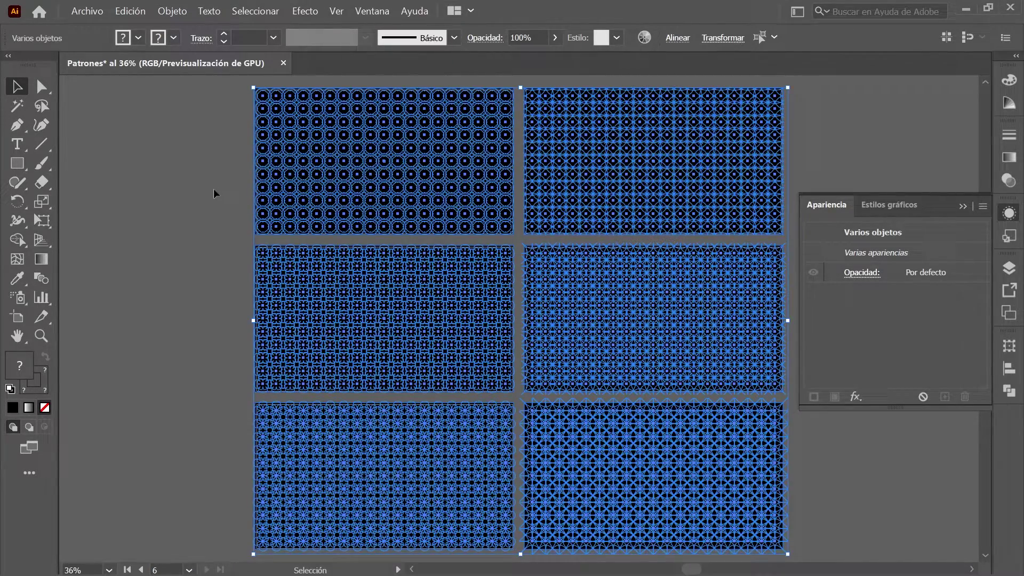
left_click(263, 14)
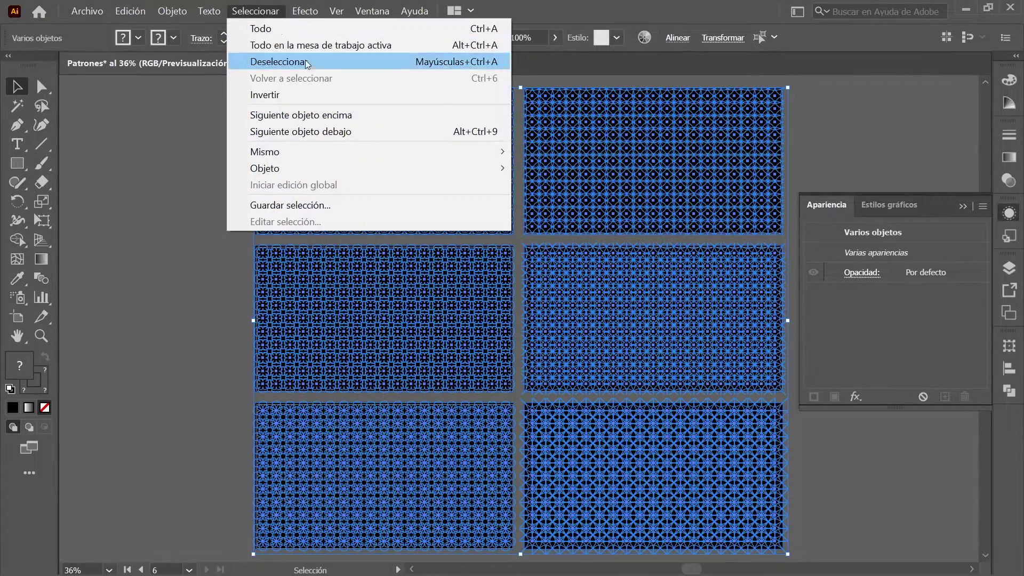
left_click(312, 62)
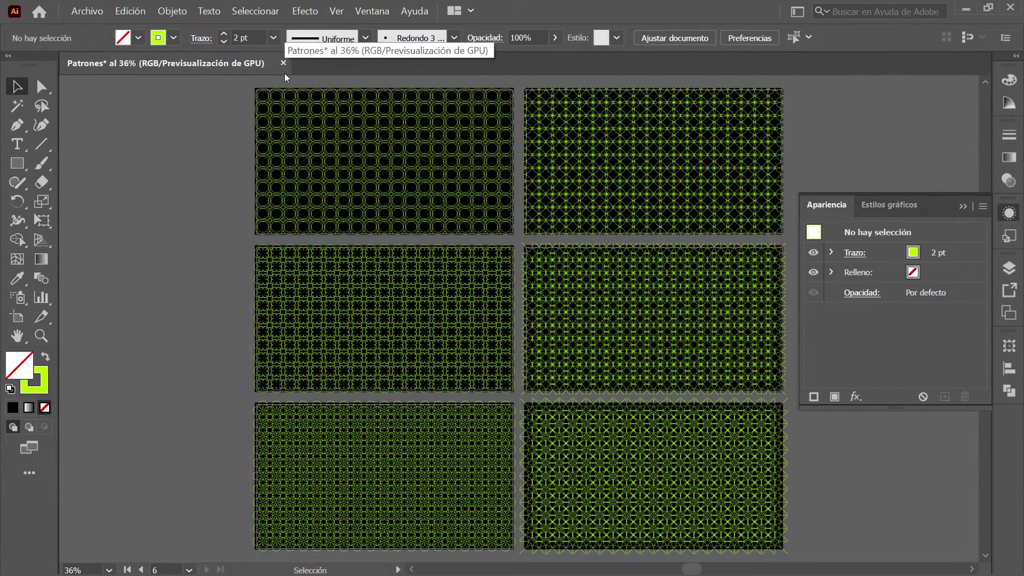
Step: Step through artboards 1, 4 and 5, then return to artboard 1
left_click(189, 570)
left_click(203, 469)
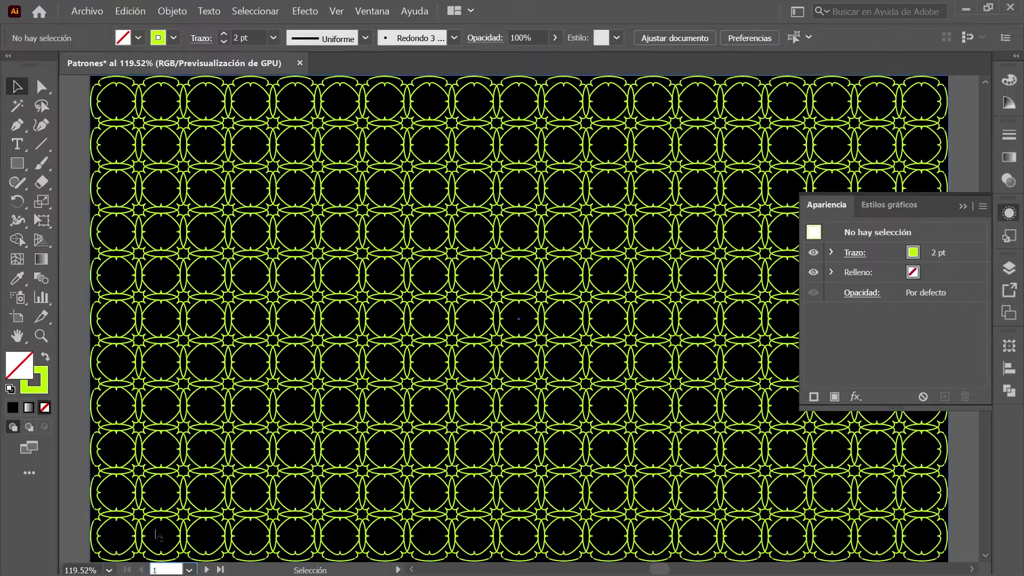
left_click(206, 569)
left_click(206, 569)
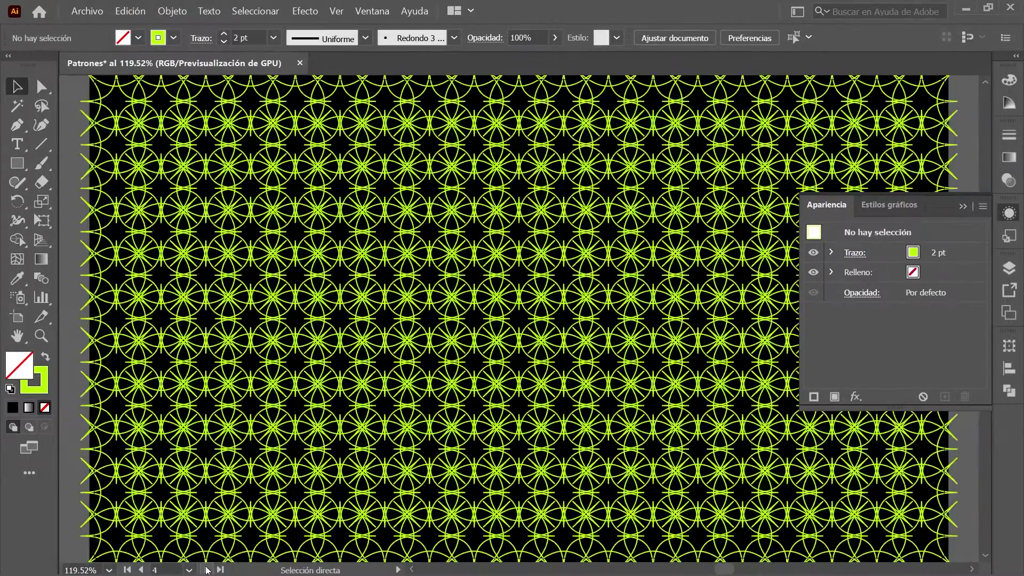
left_click(206, 570)
left_click(142, 569)
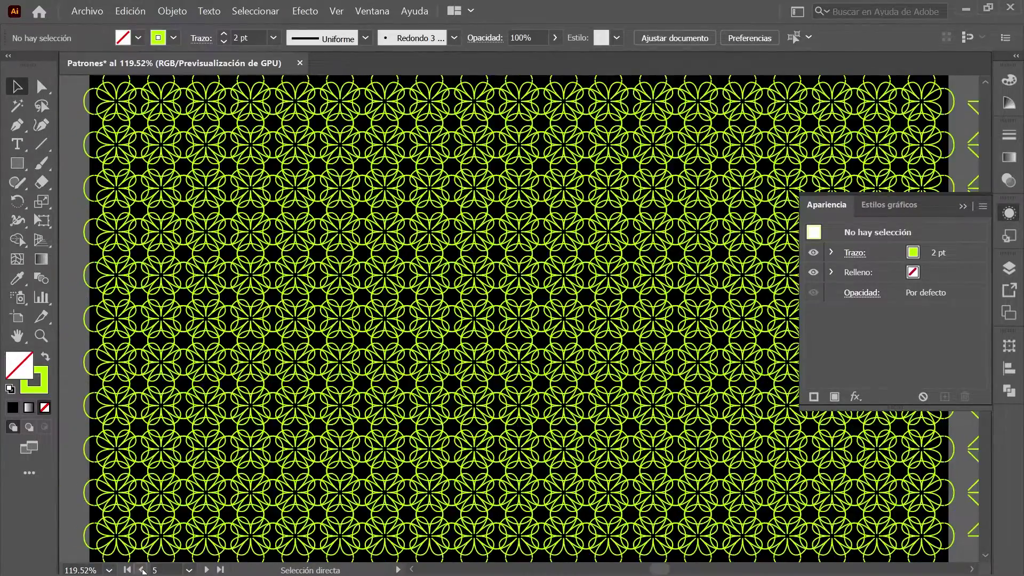
left_click(142, 570)
left_click(142, 570)
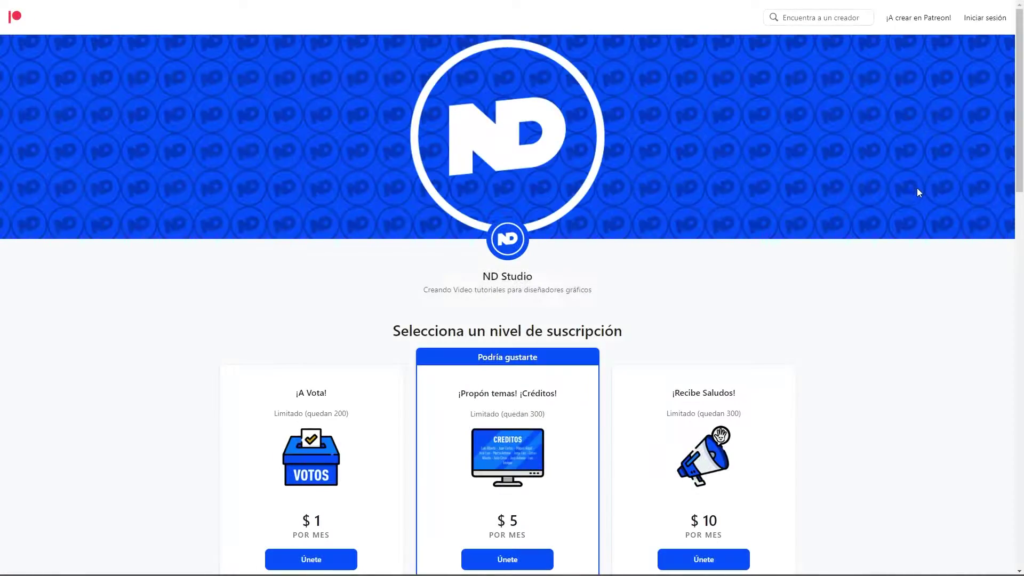
scroll(917, 188, "down", 3)
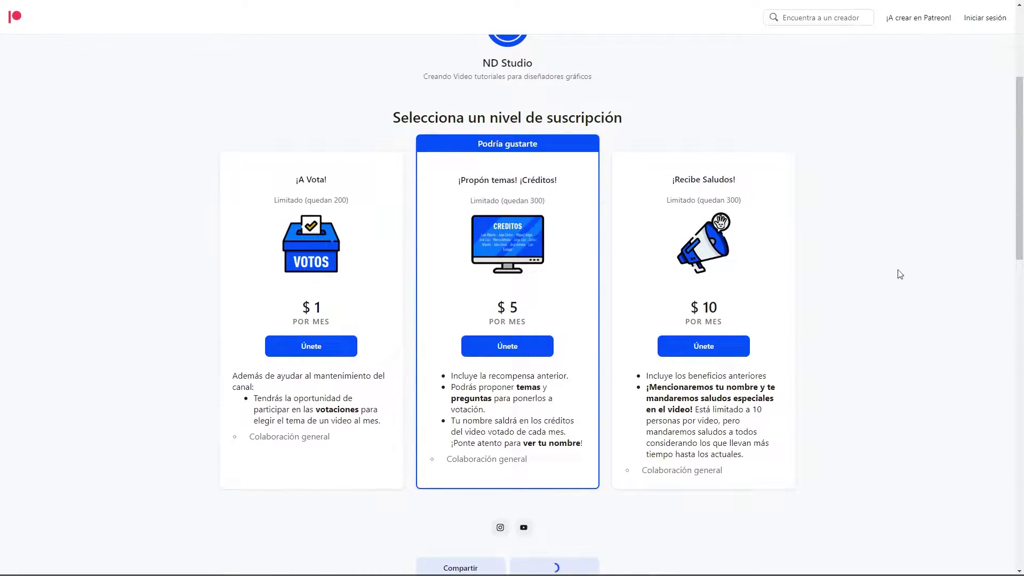
left_click(344, 351)
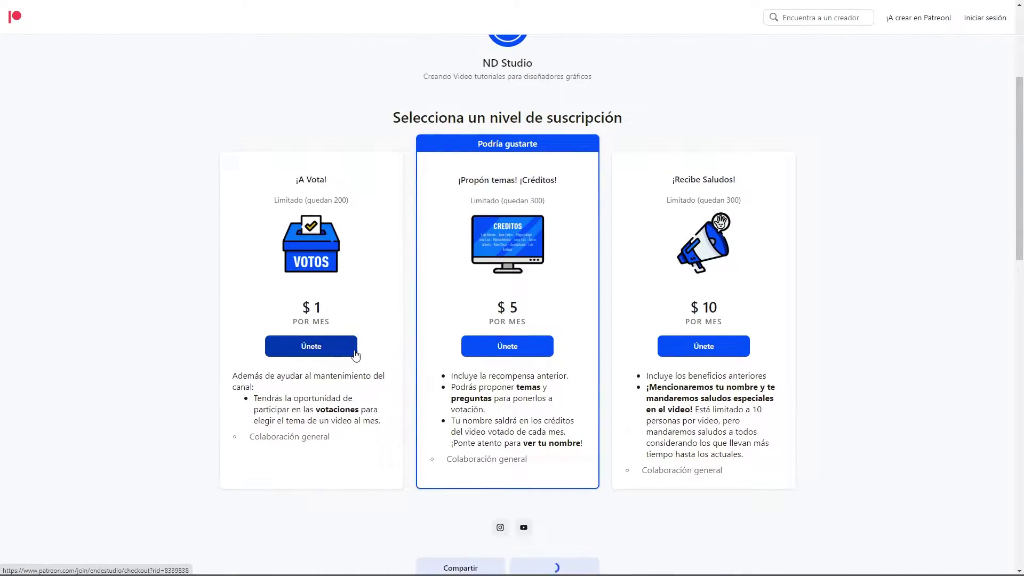
left_click(502, 349)
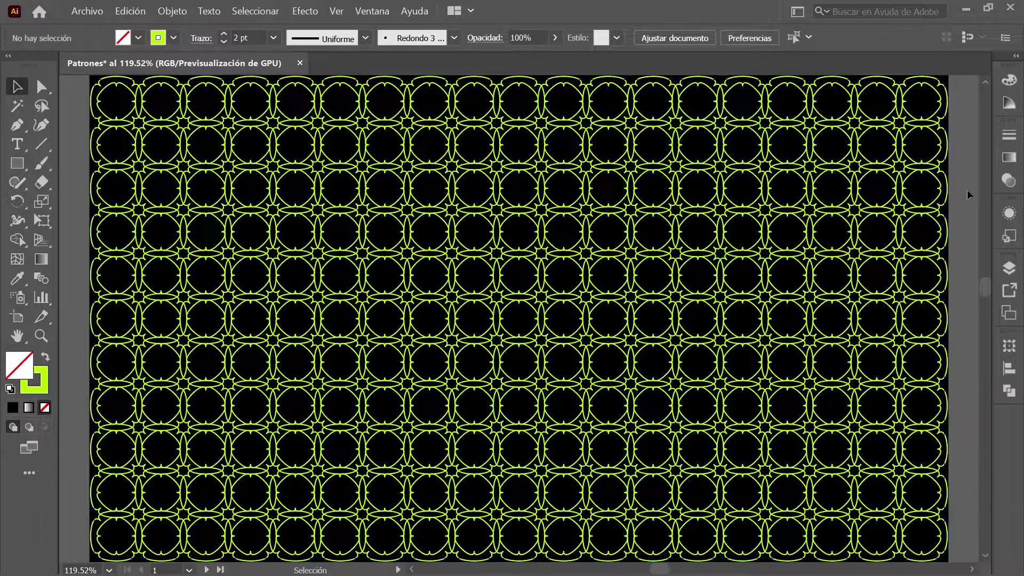